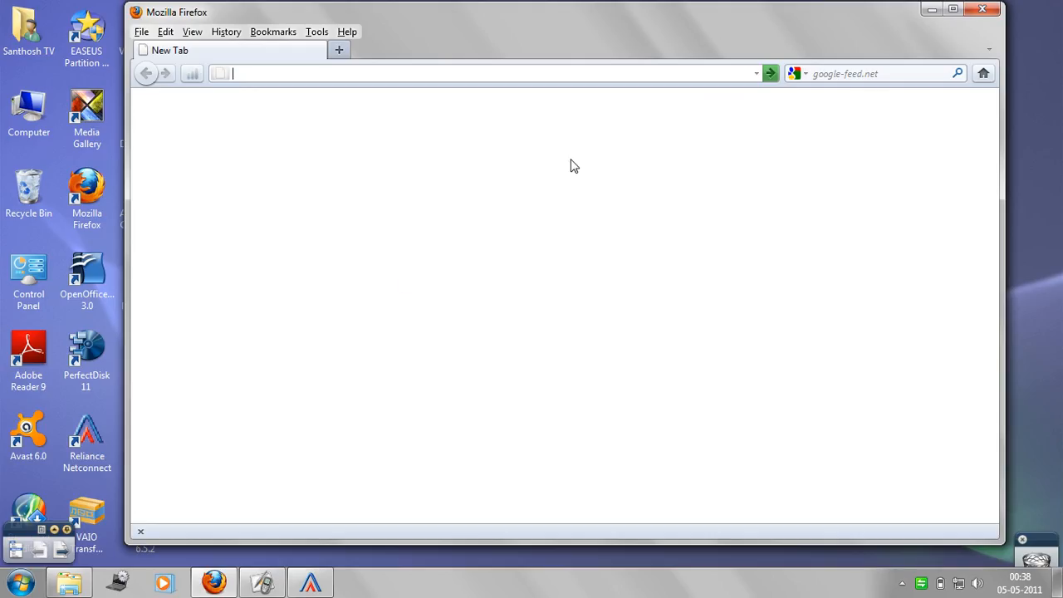
# Open the Google home page and search for "open office org"
pyautogui.write('google')
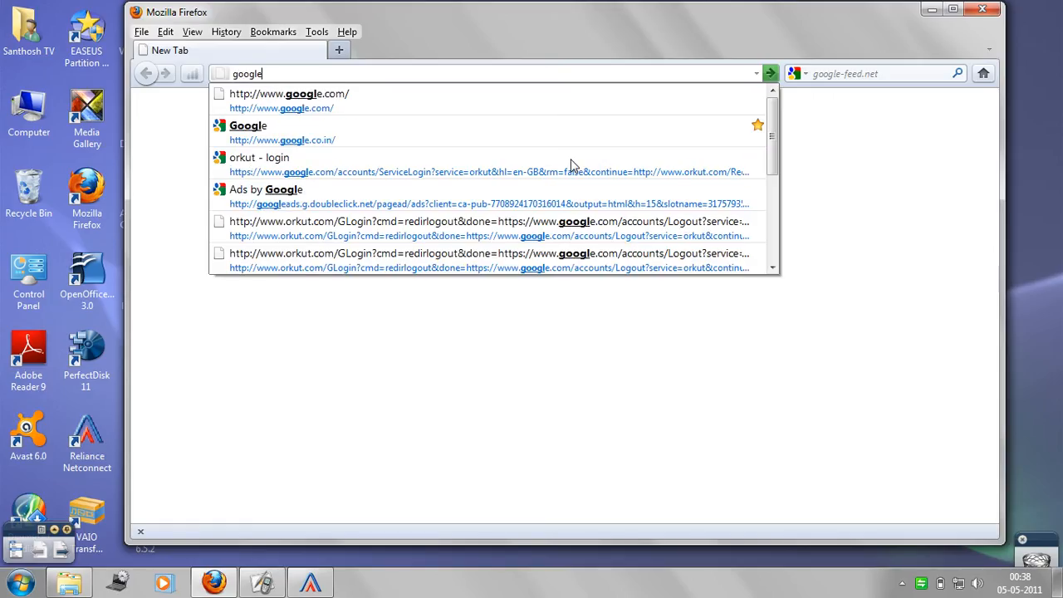
pyautogui.press('Down')
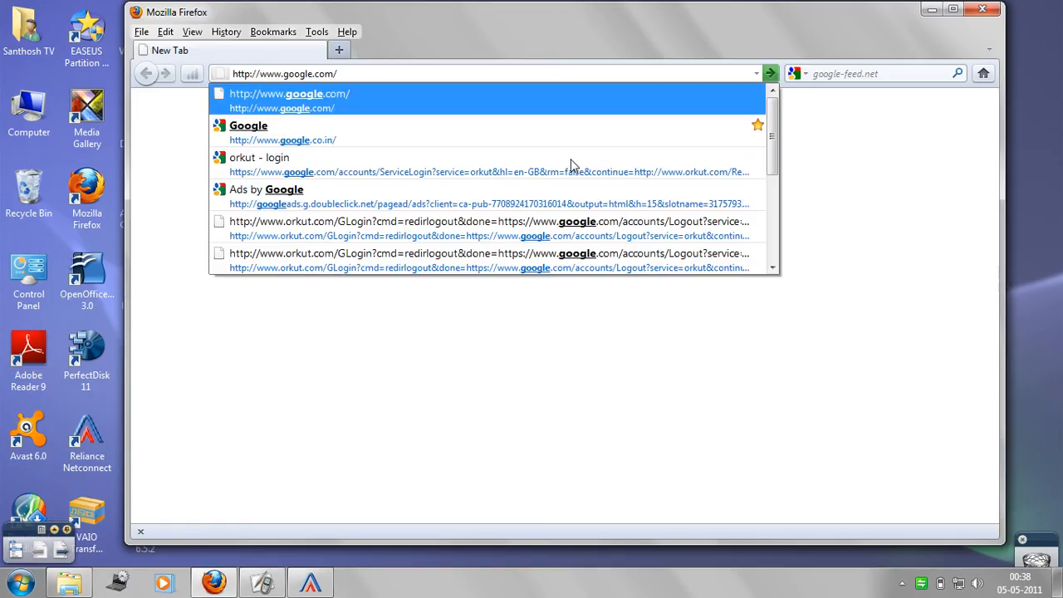
pyautogui.press('Return')
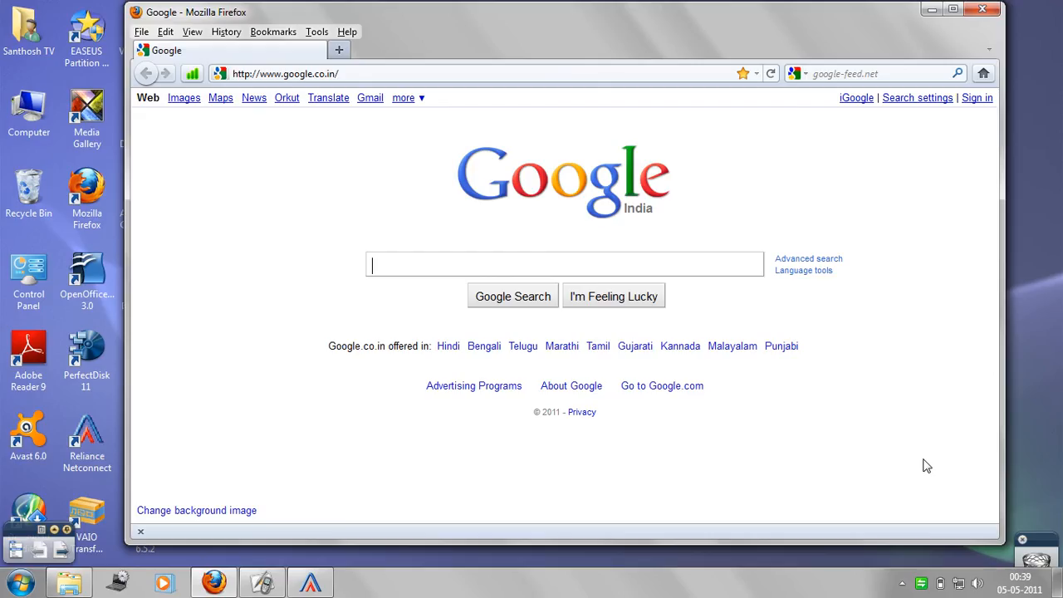
pyautogui.write('open off')
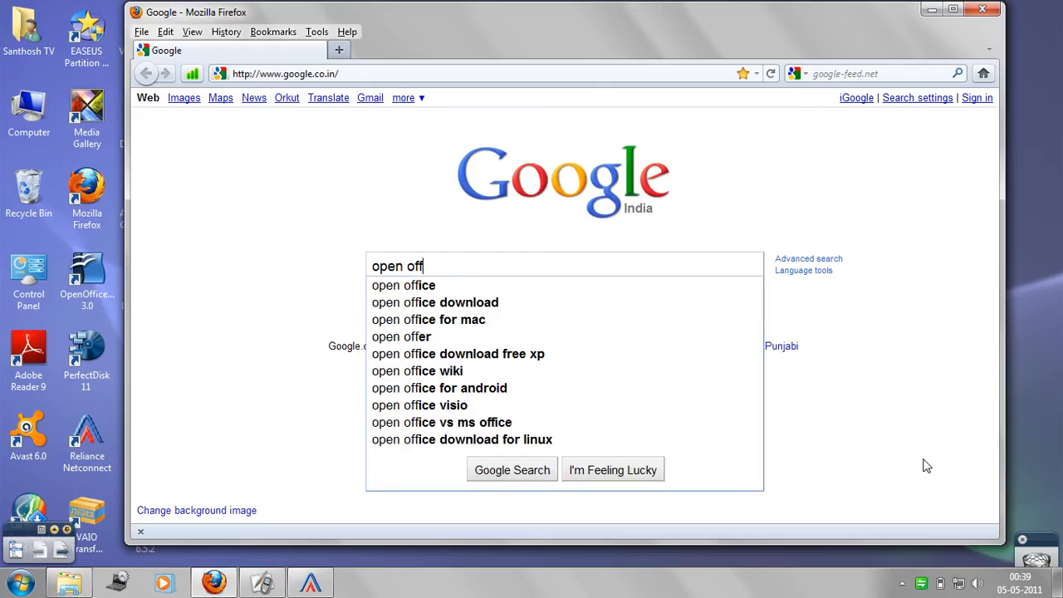
pyautogui.write('ice org')
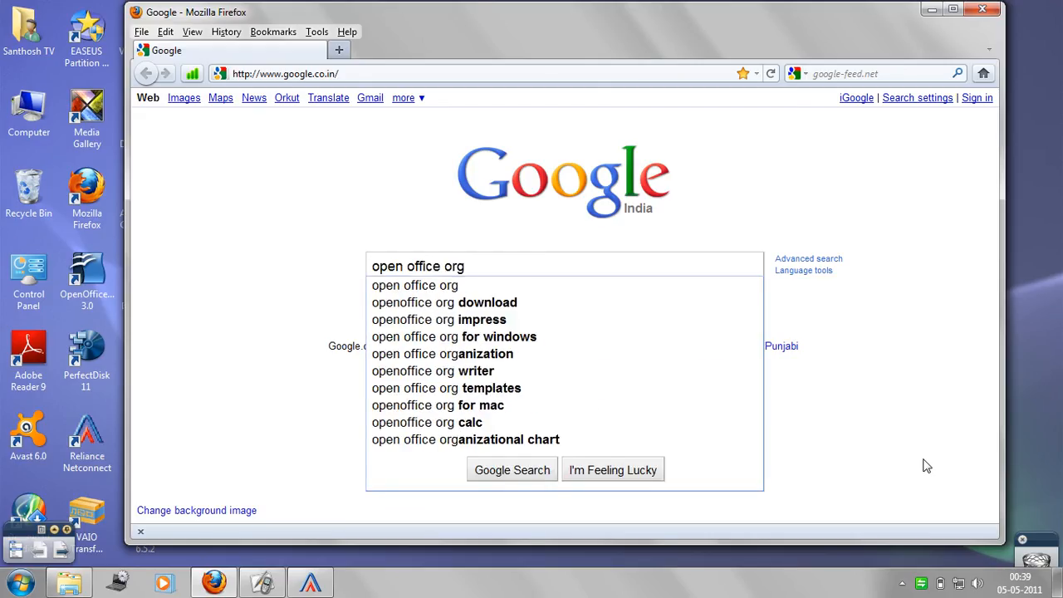
pyautogui.press('Return')
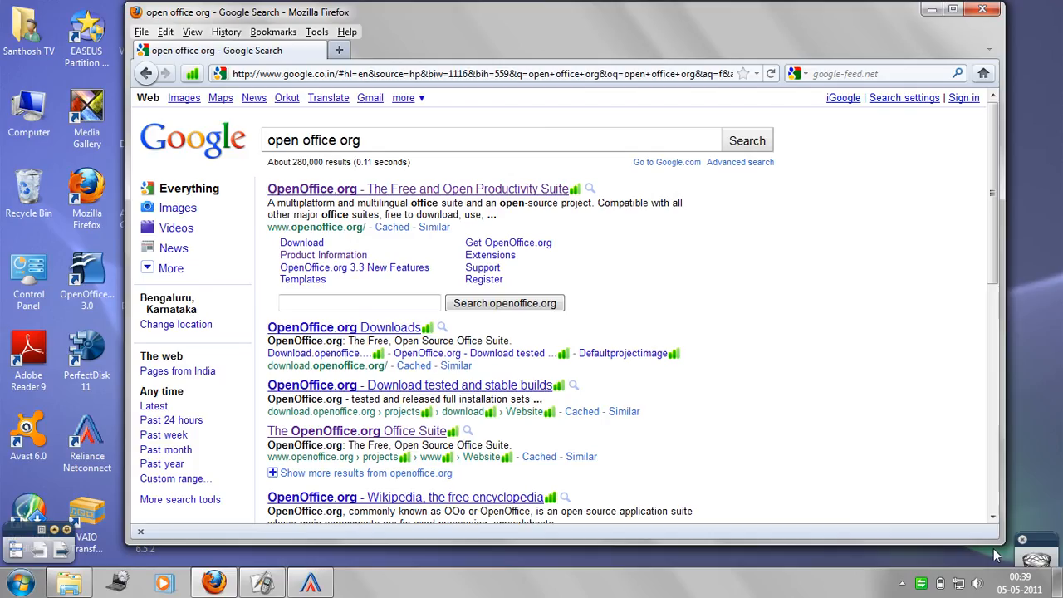
# Open the OpenOffice.org official site from the search results in a new tab and look through its Download page
pyautogui.rightClick(435, 190)
pyautogui.click(488, 201)
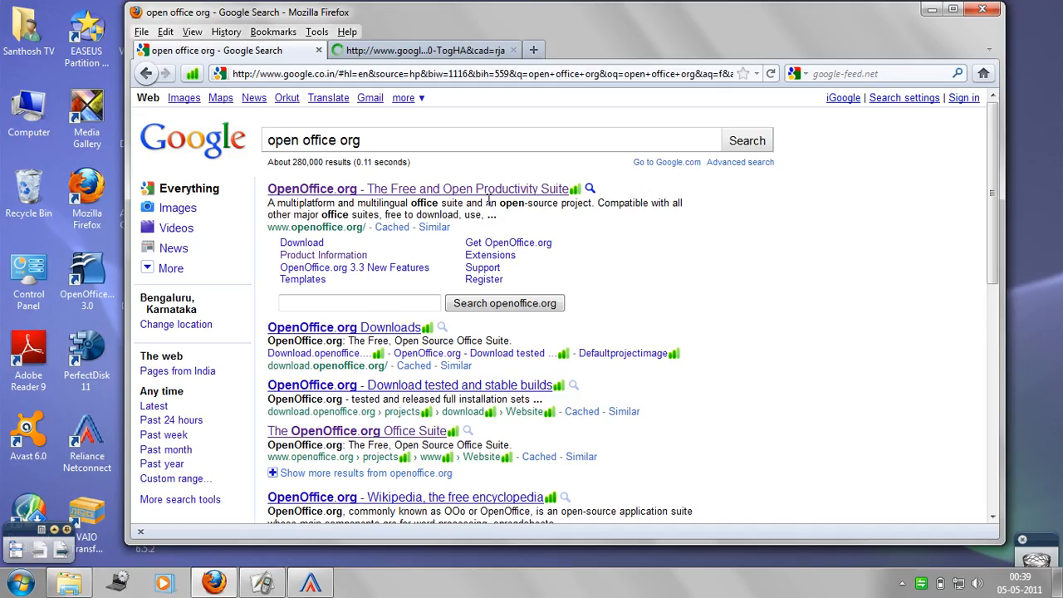
pyautogui.click(423, 50)
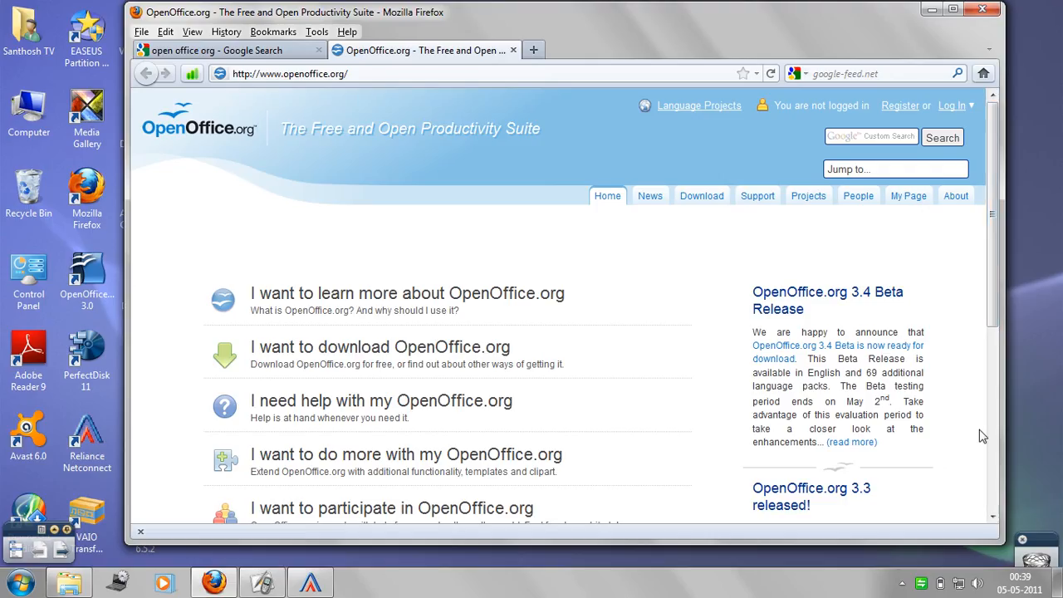
pyautogui.click(710, 201)
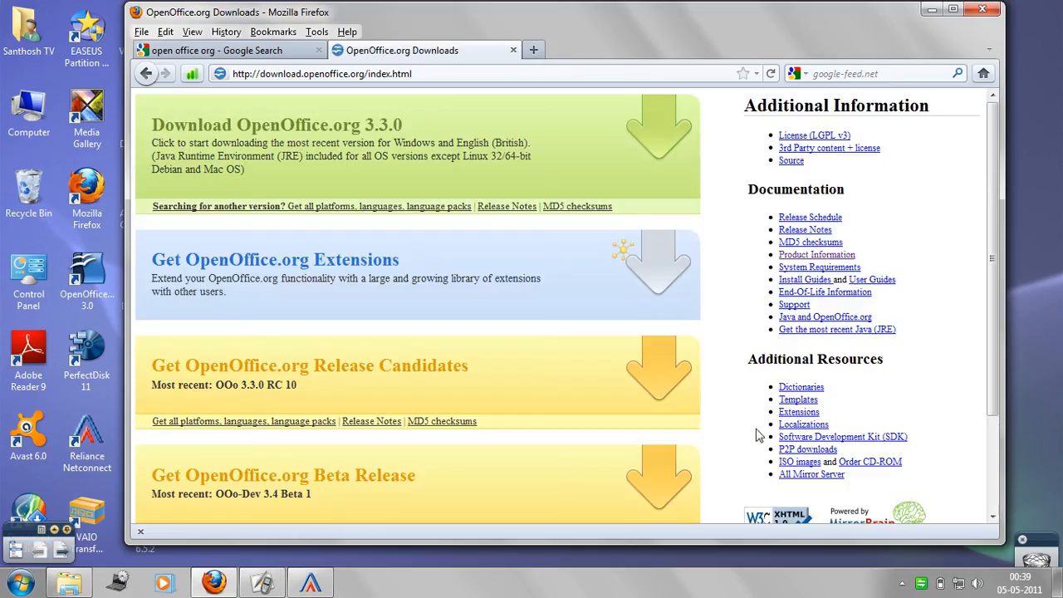
pyautogui.scroll(-3, 946, 254)
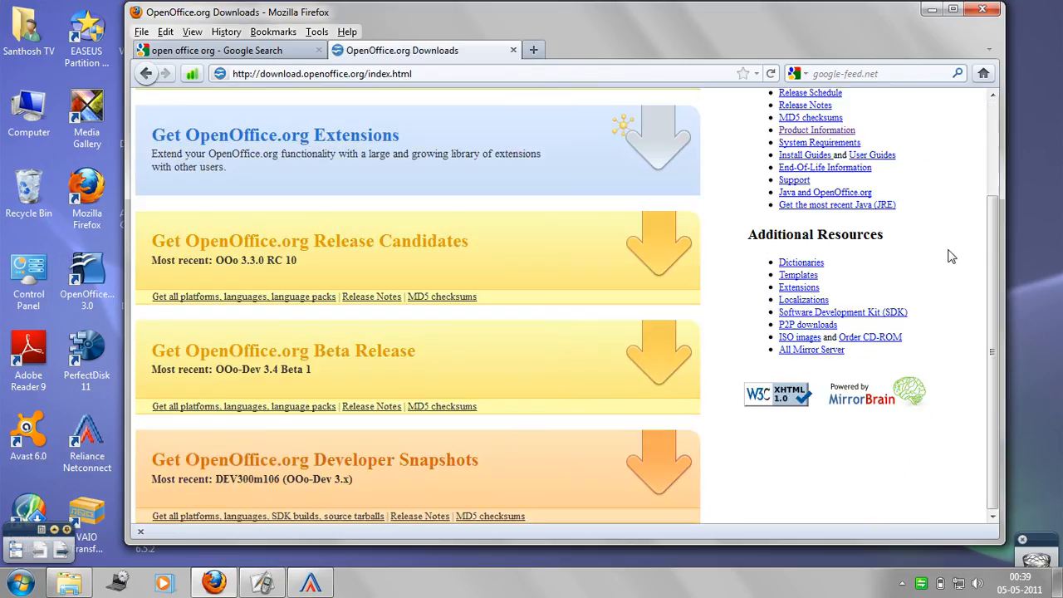
pyautogui.scroll(3, 951, 246)
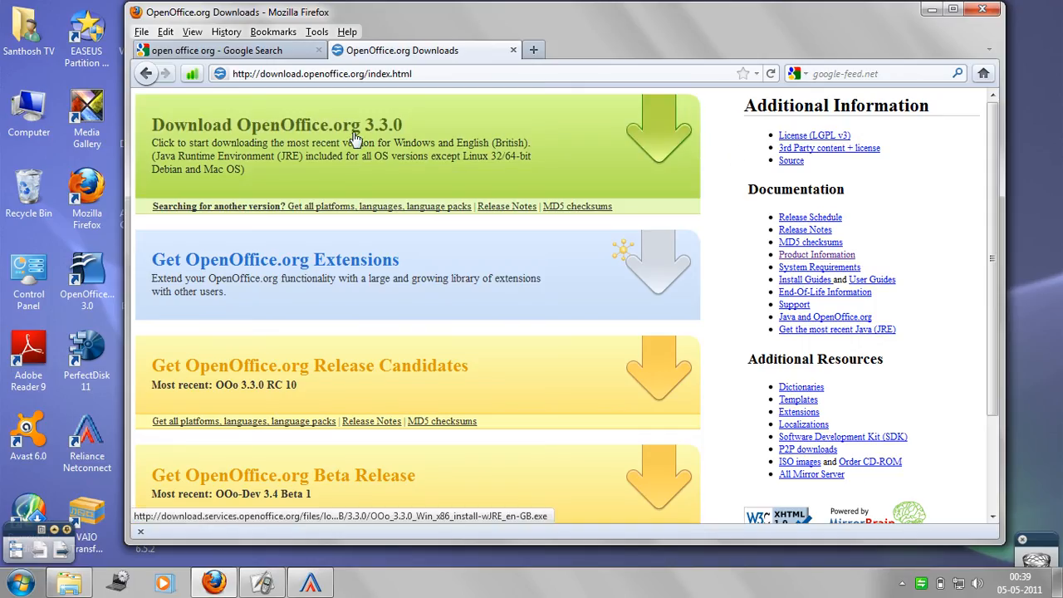
# Request the OpenOffice.org 3.3.0 download for Windows and English (British), and dismiss the save prompt without saving the installer
pyautogui.click(333, 158)
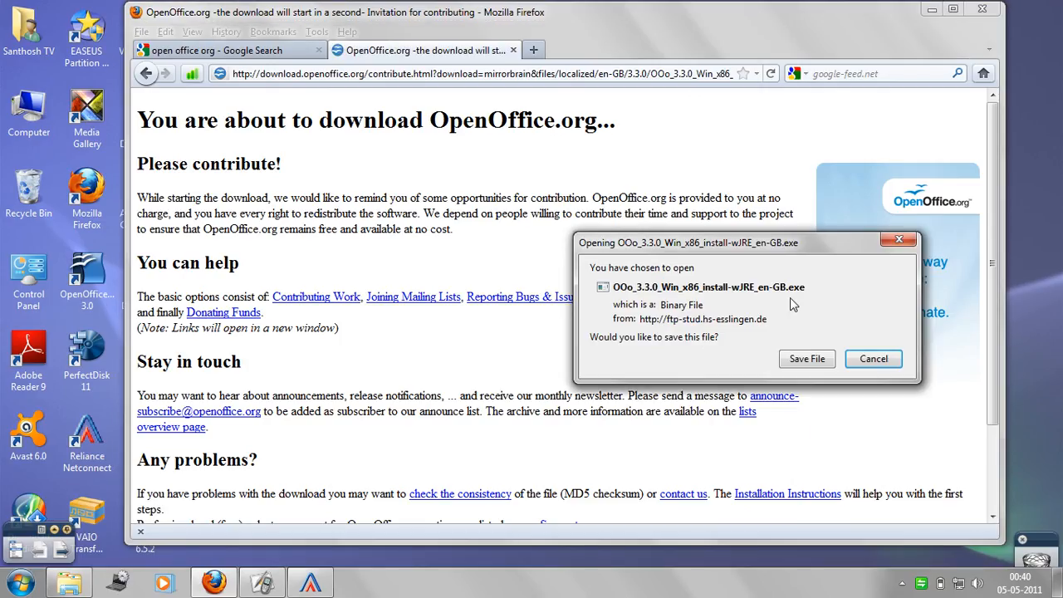
pyautogui.moveTo(791, 243); pyautogui.dragTo(557, 193)
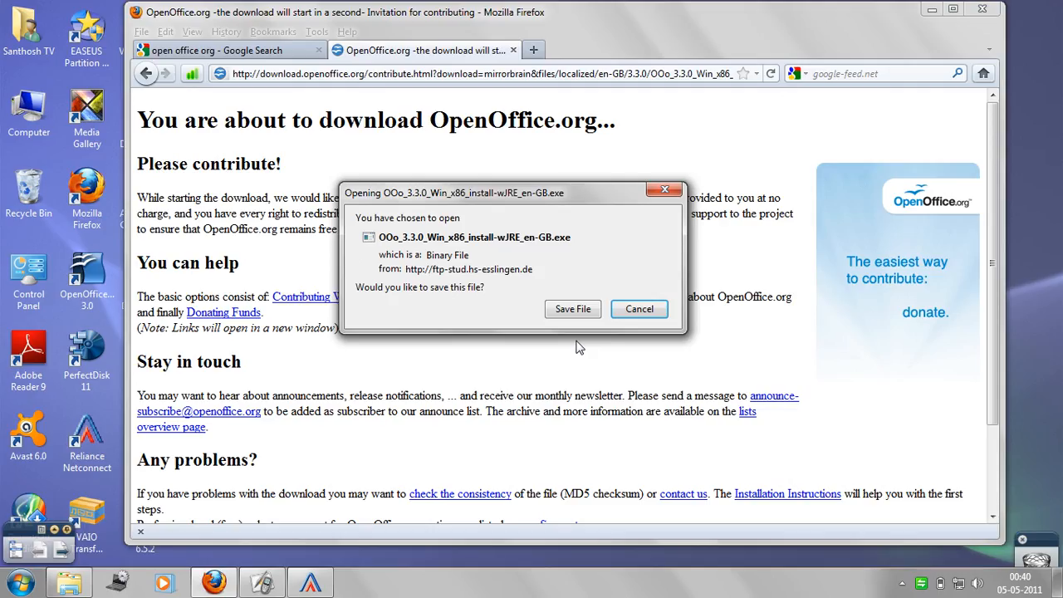
pyautogui.click(640, 318)
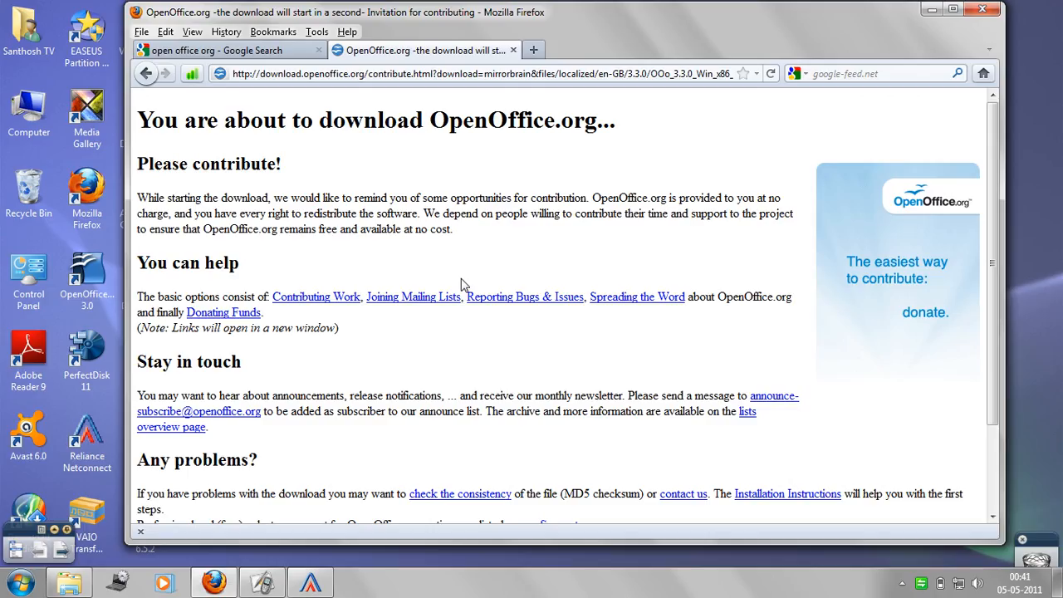
# Switch to OpenOffice.org 3.0 by launching it and create a new blank spreadsheet
pyautogui.click(20, 581)
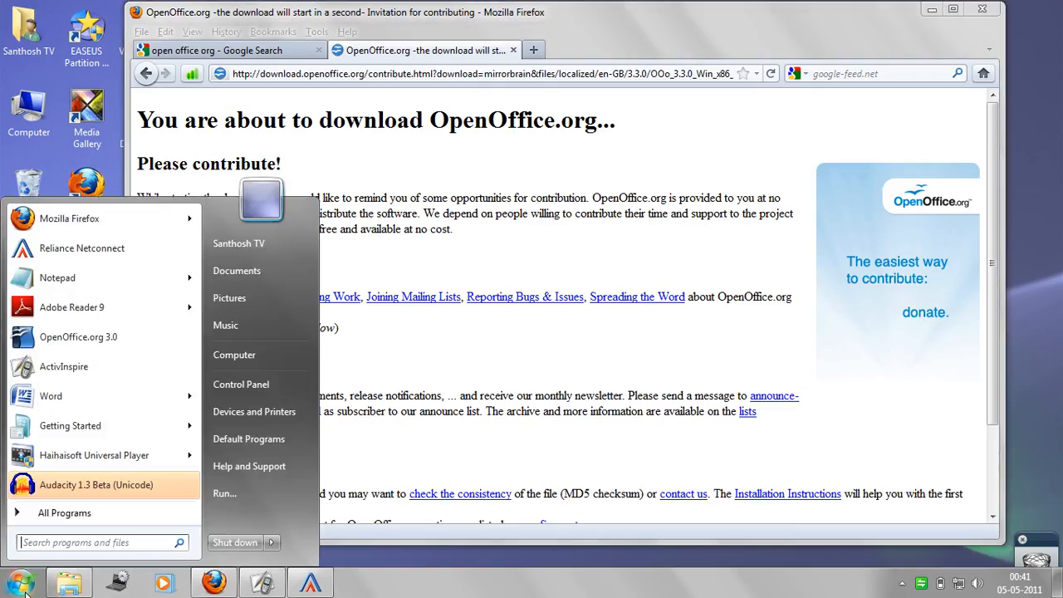
pyautogui.click(133, 341)
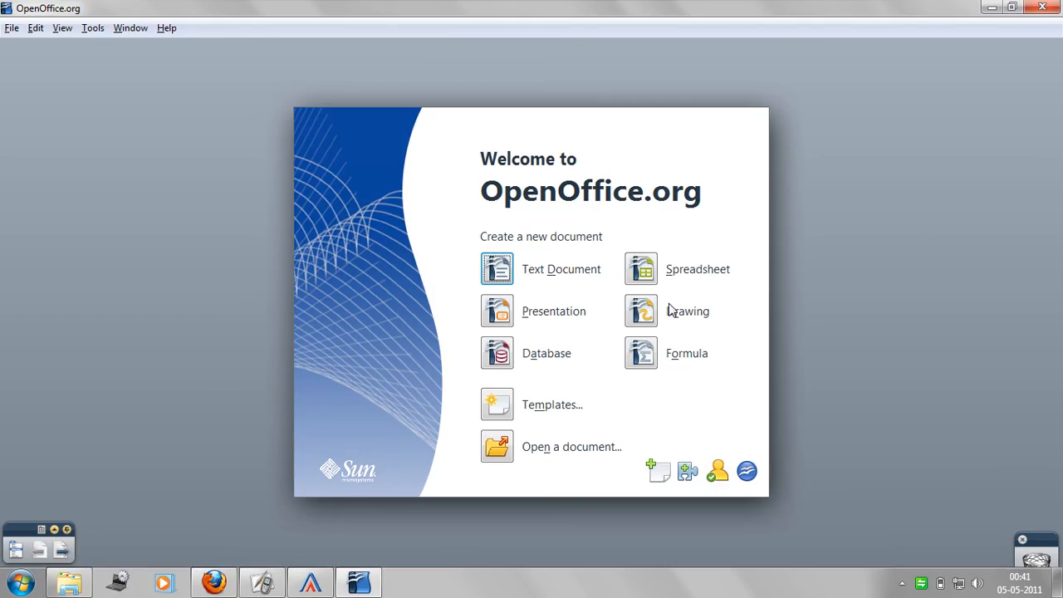
pyautogui.click(652, 276)
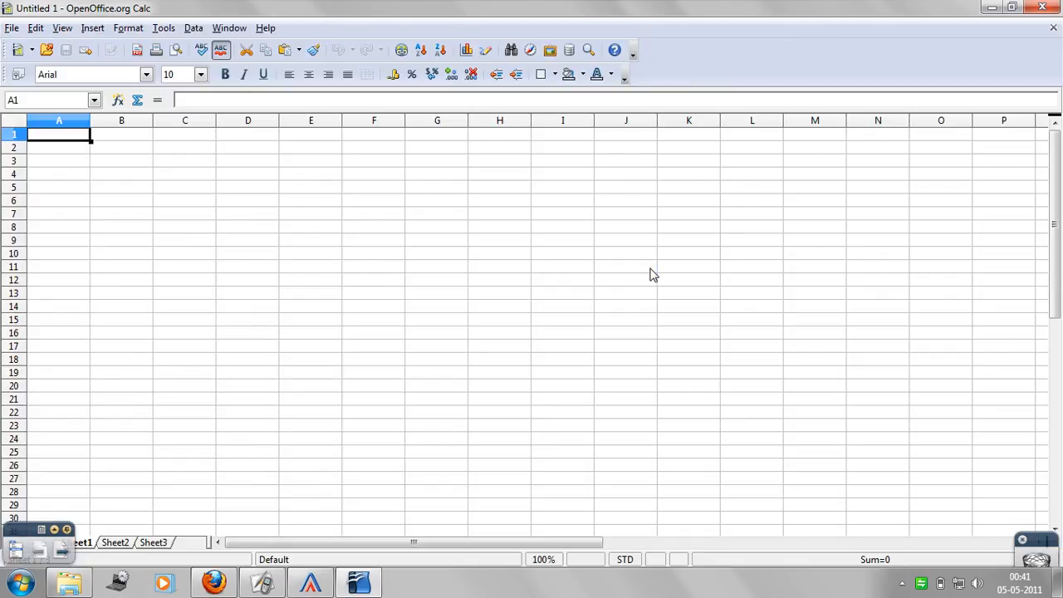
# Restore the maximized spreadsheet window to a floating size and enlarge it to cover most of the desktop
pyautogui.click(1012, 9)
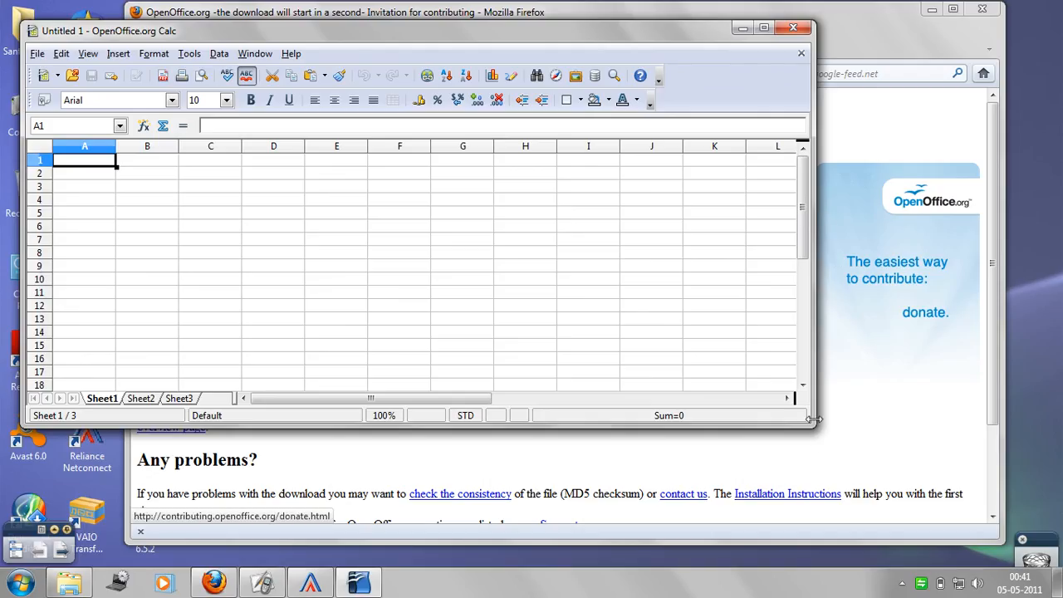
pyautogui.moveTo(812, 419); pyautogui.dragTo(891, 461)
pyautogui.moveTo(1026, 528); pyautogui.dragTo(1034, 528)
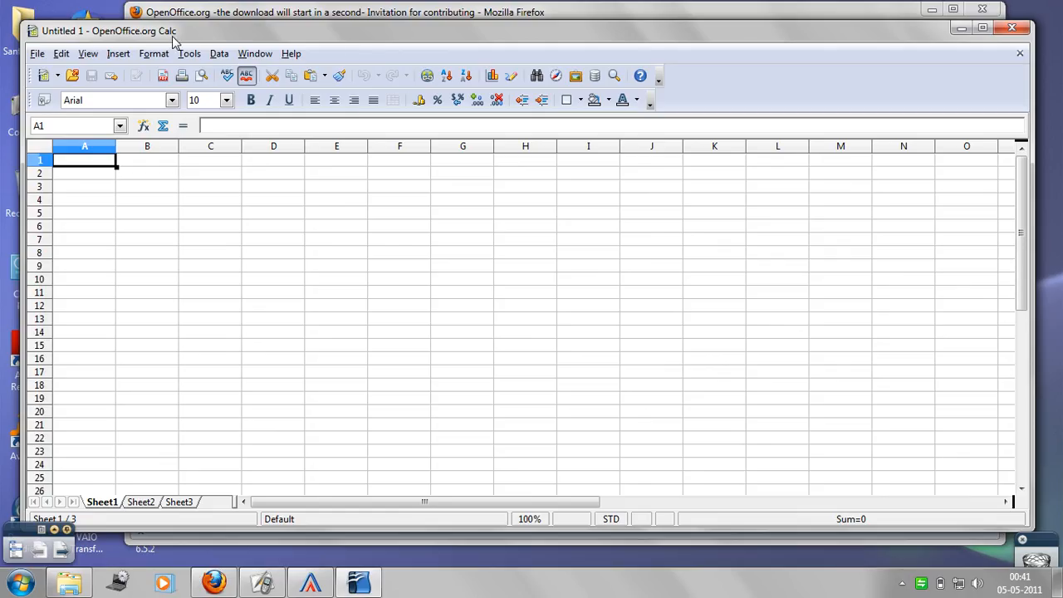
pyautogui.click(404, 296)
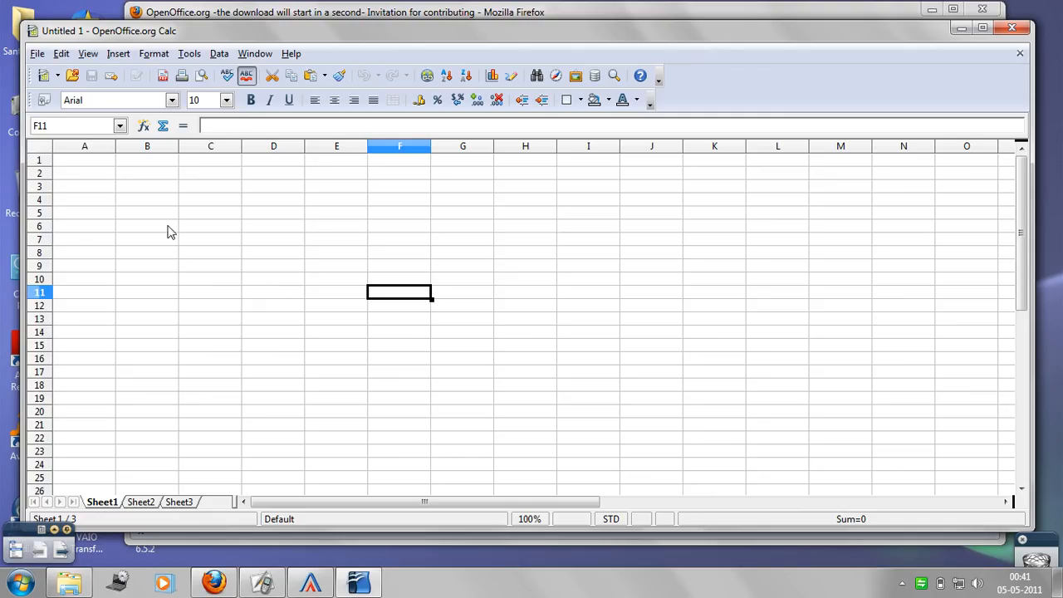
# Start saving the blank spreadsheet under a new name with Microsoft Excel 97/2000/XP (.xls) as its file type
pyautogui.click(38, 53)
pyautogui.click(87, 175)
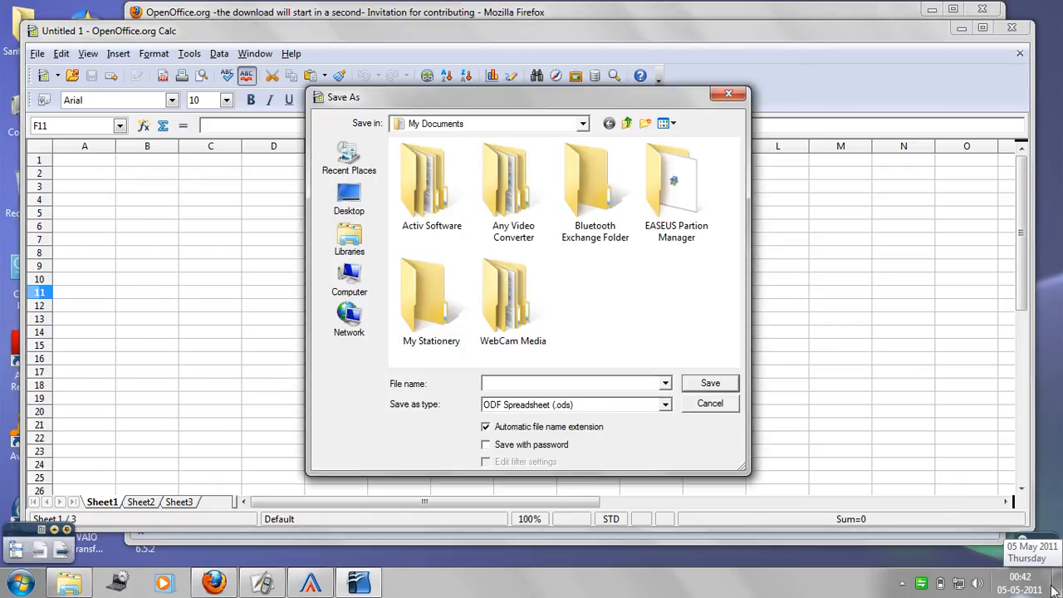
pyautogui.moveTo(595, 103); pyautogui.dragTo(599, 76)
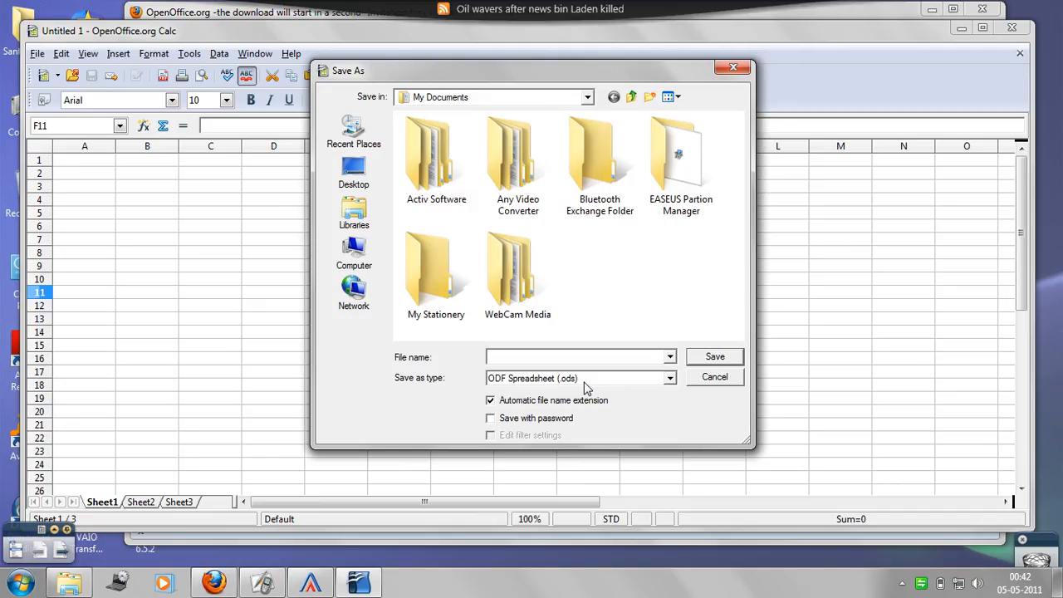
pyautogui.click(670, 378)
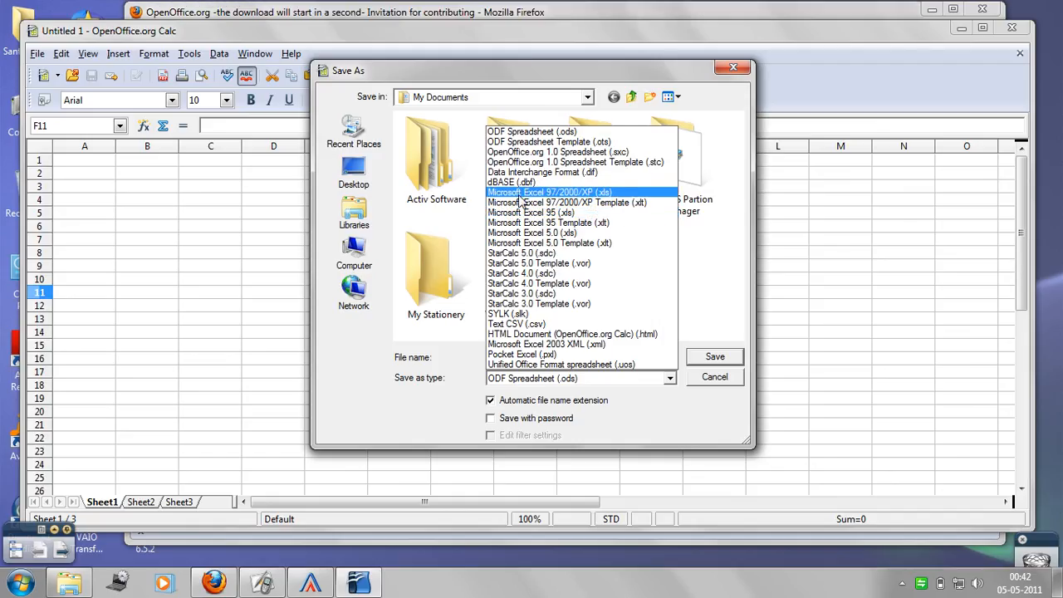
pyautogui.click(636, 200)
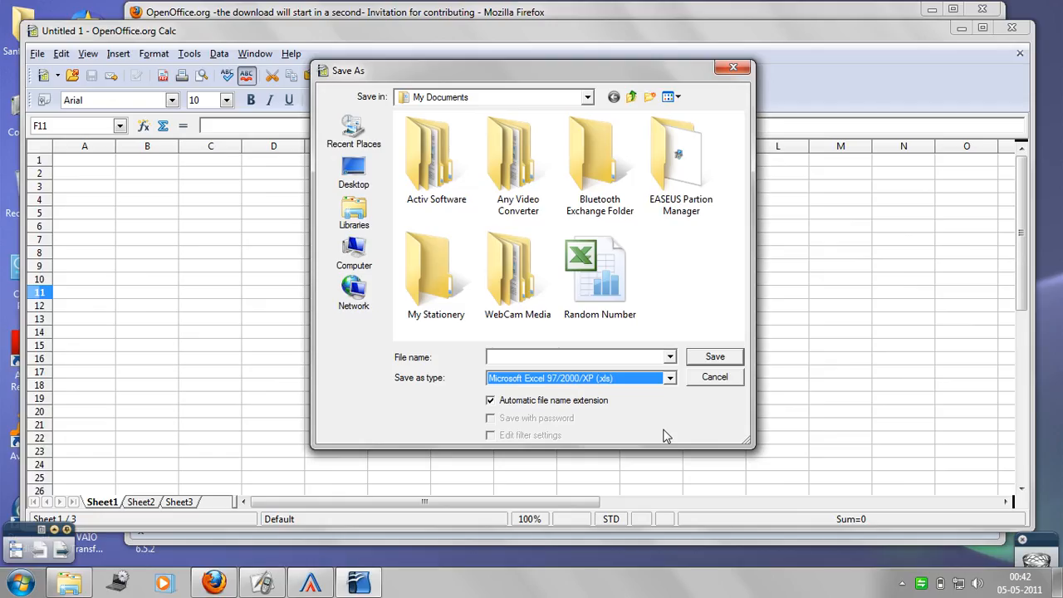
# Name the file Random Number_2 and save it in My Documents, keeping the current Excel format
pyautogui.click(527, 359)
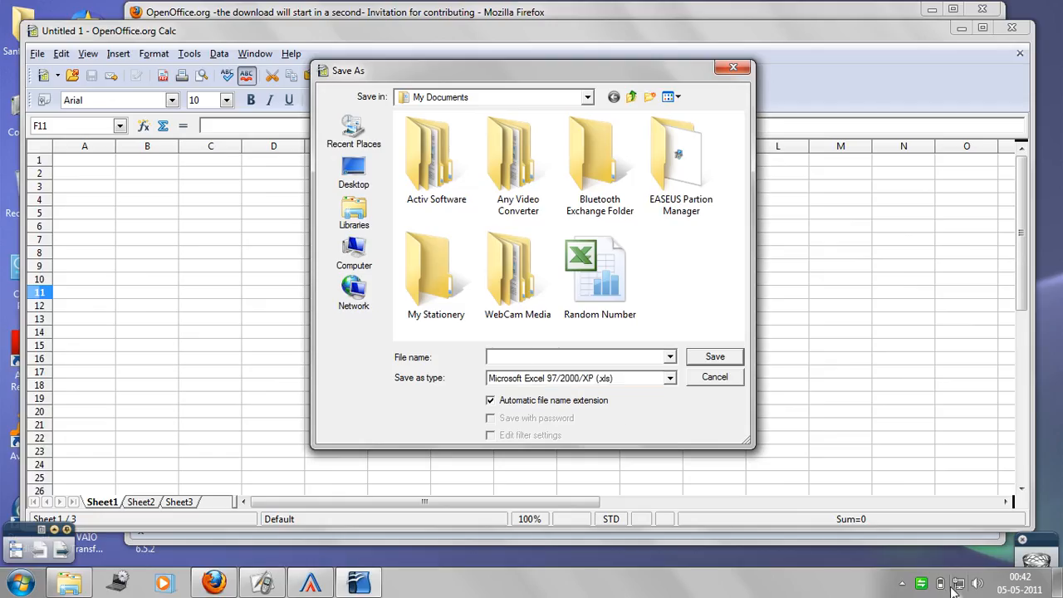
pyautogui.write('R')
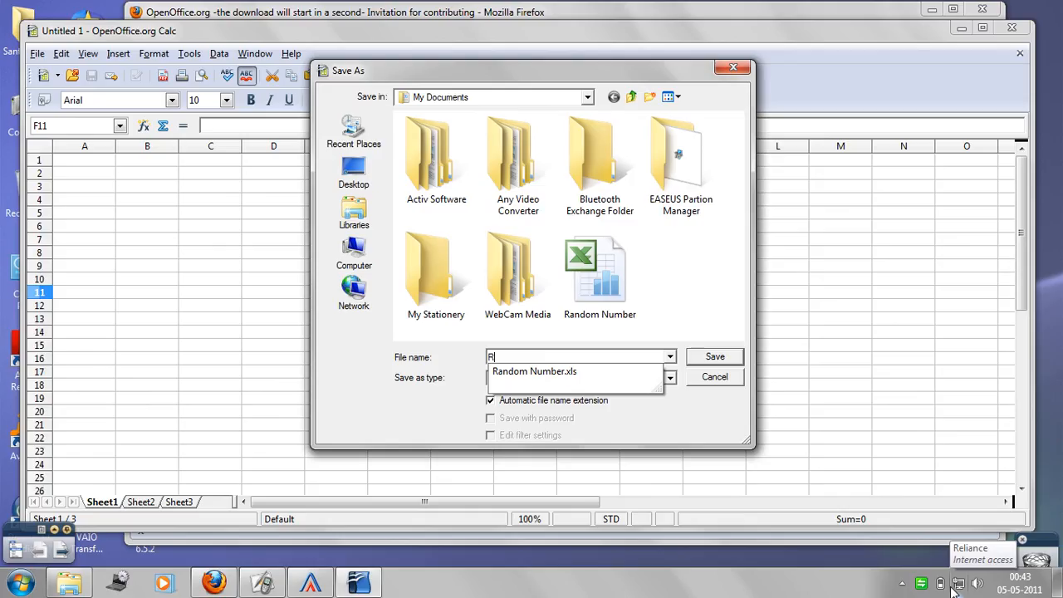
pyautogui.write('andom Number_2')
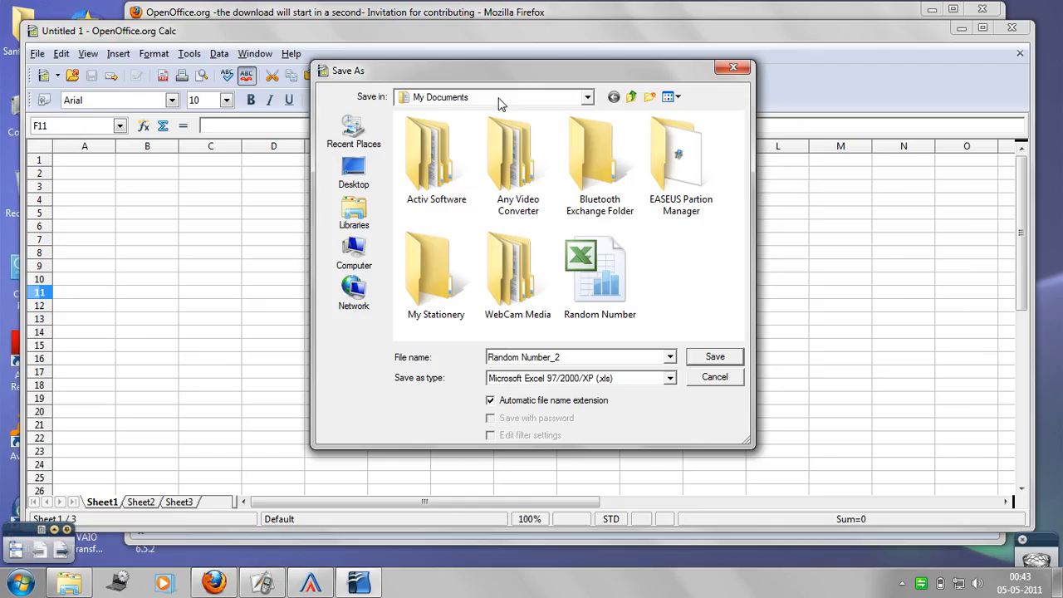
pyautogui.click(588, 98)
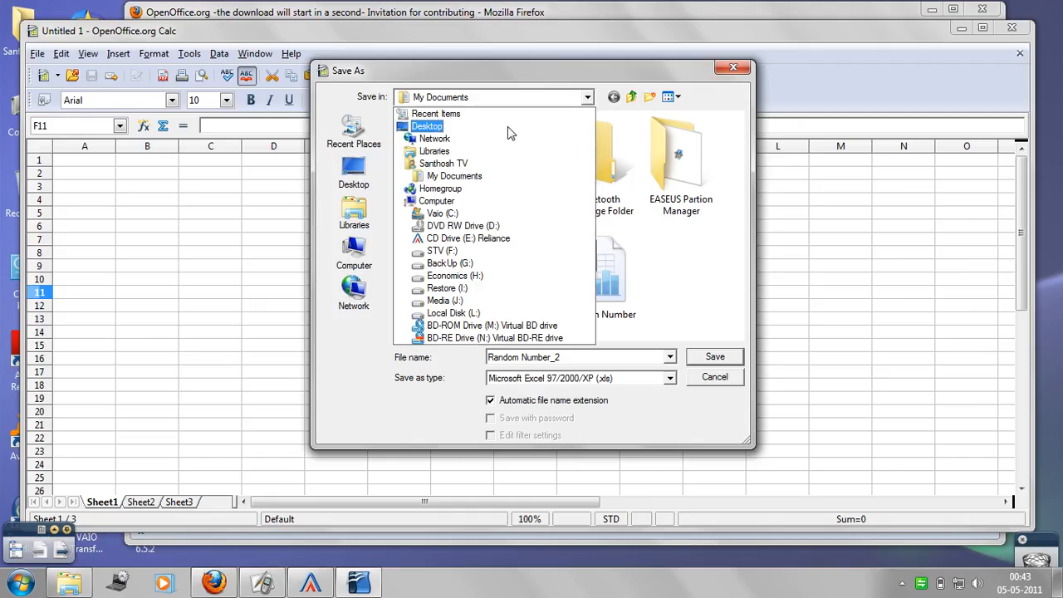
pyautogui.click(469, 176)
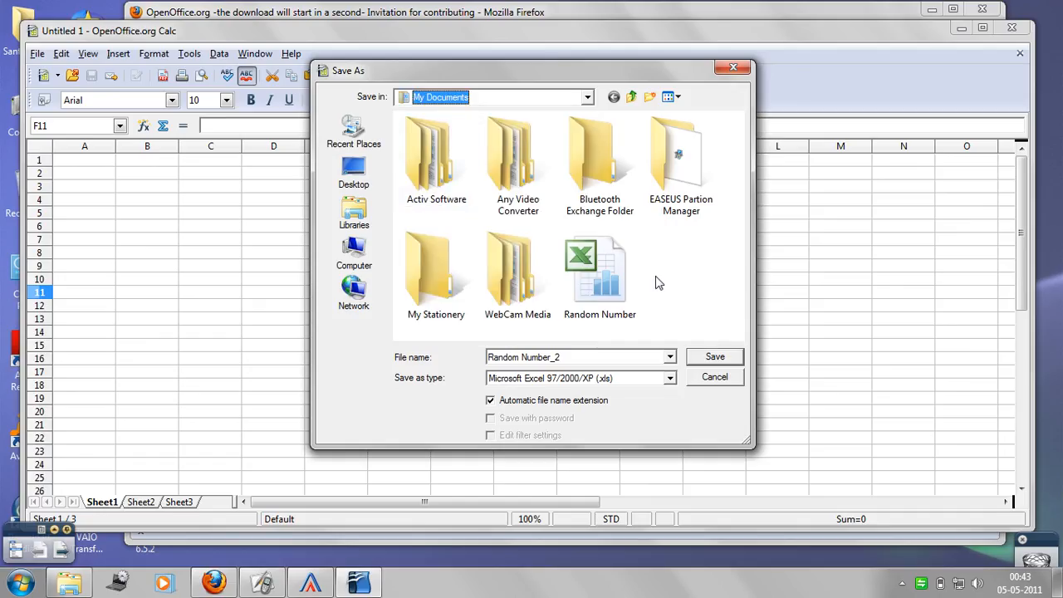
pyautogui.click(722, 359)
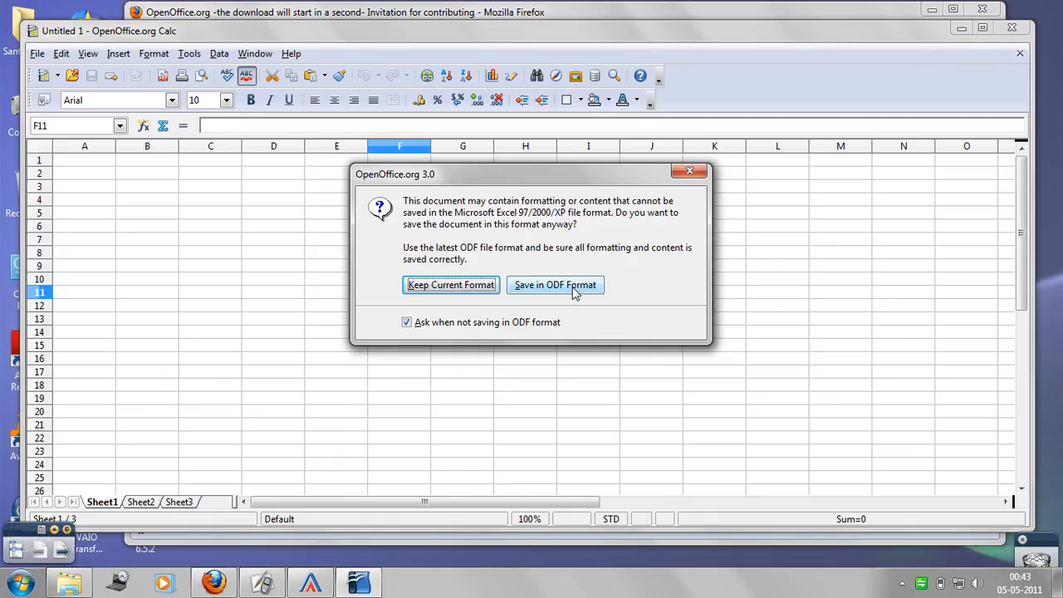
pyautogui.click(456, 290)
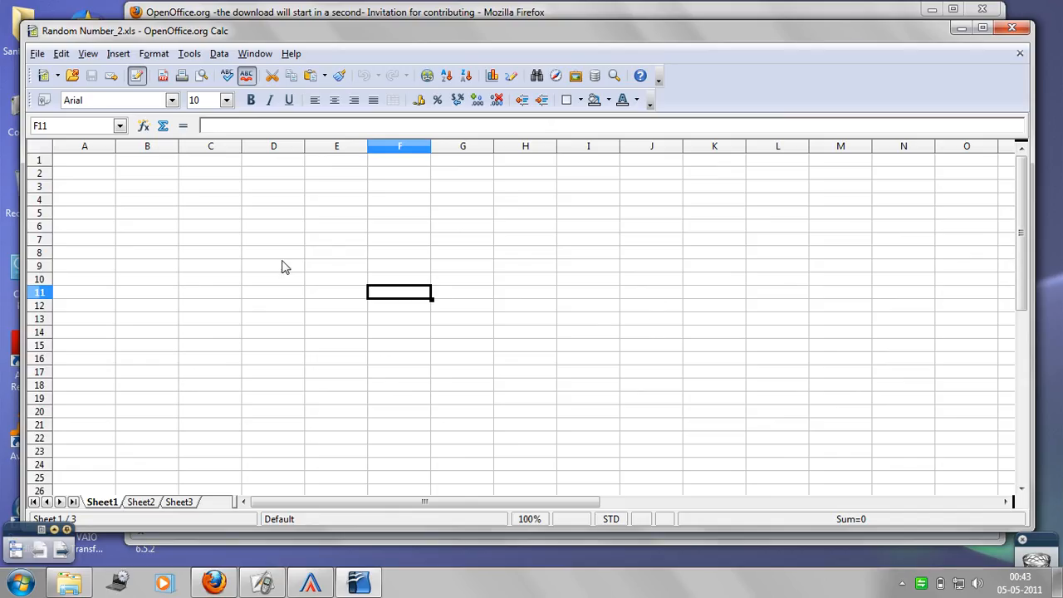
# Enter the heading "Individual" in cell E6
pyautogui.click(406, 254)
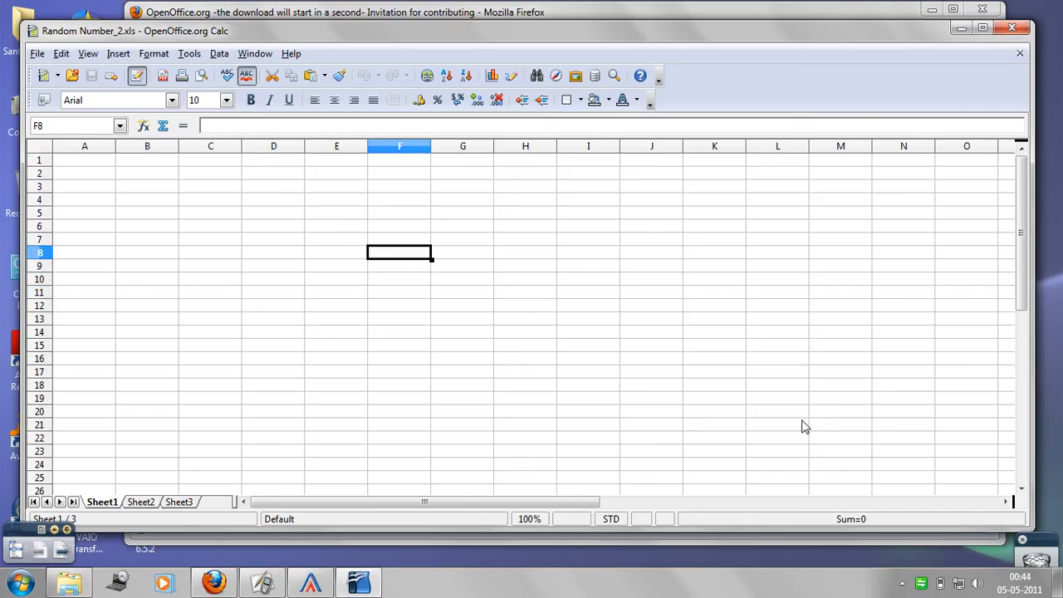
pyautogui.click(340, 230)
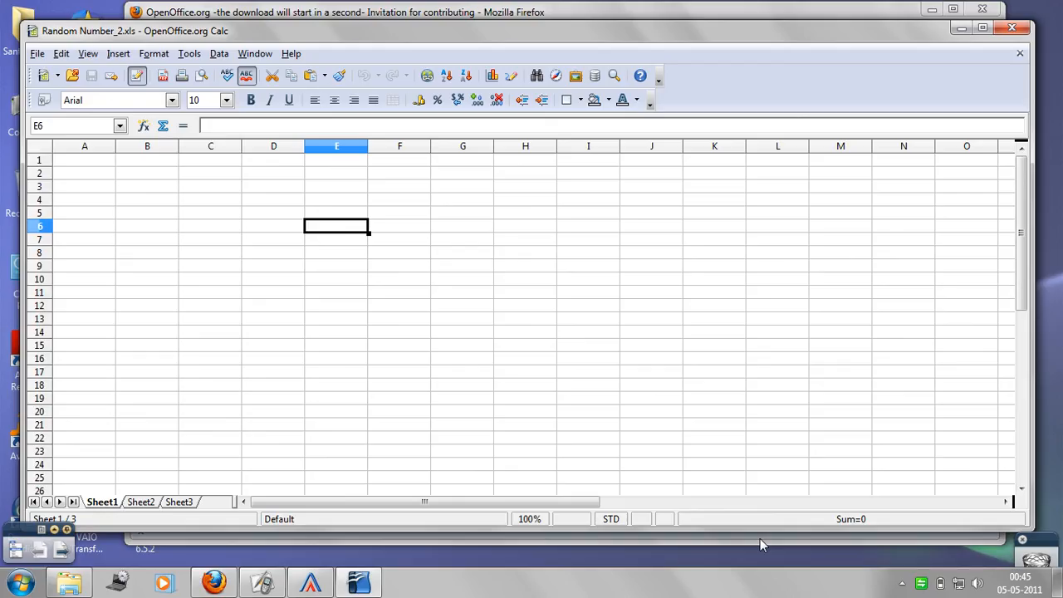
pyautogui.write('Indi')
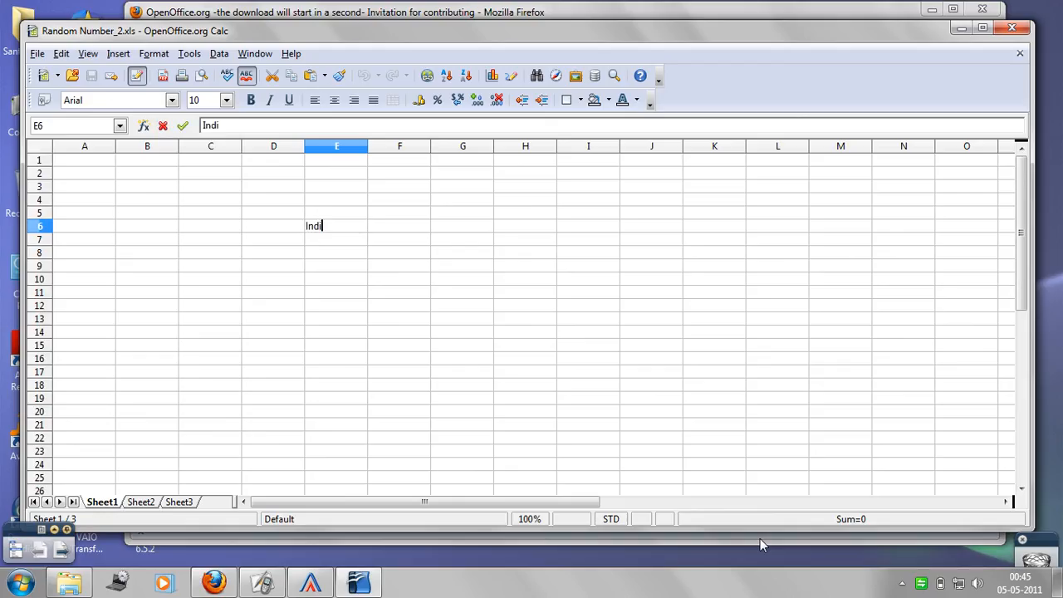
pyautogui.write('vidual')
pyautogui.press('Tab')
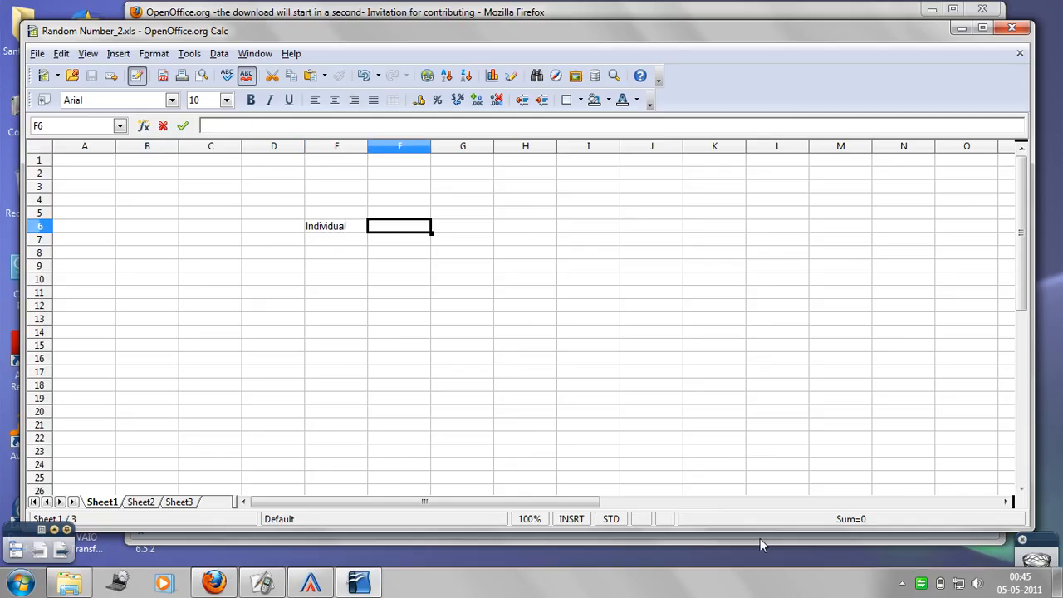
# Enter the numbers 1 and 2 in cells F6 and F7 beside the "Individual" entry
pyautogui.write('1')
pyautogui.press('Return')
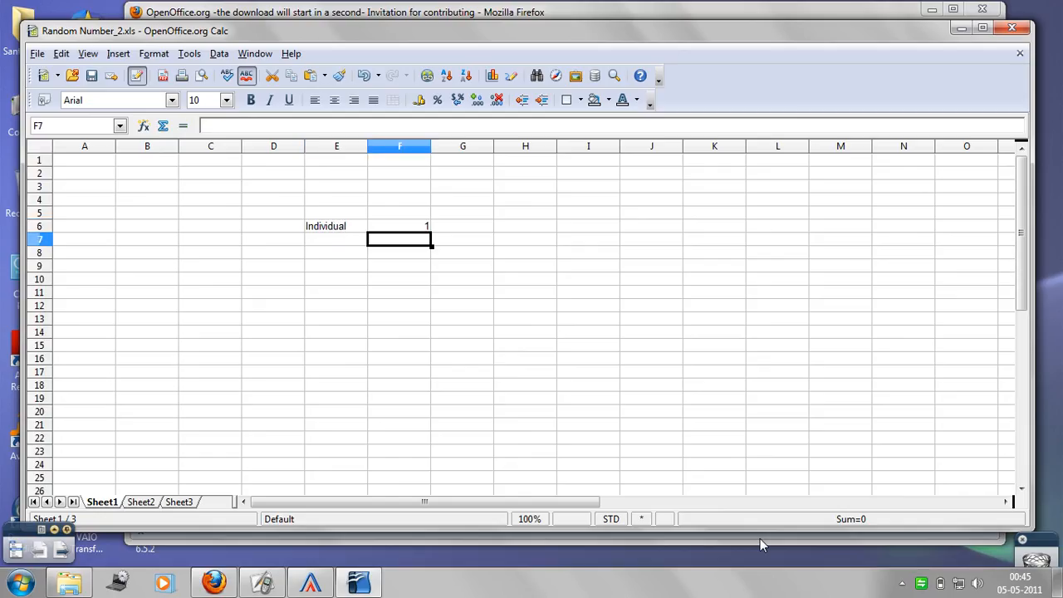
pyautogui.write('2')
pyautogui.press('Return')
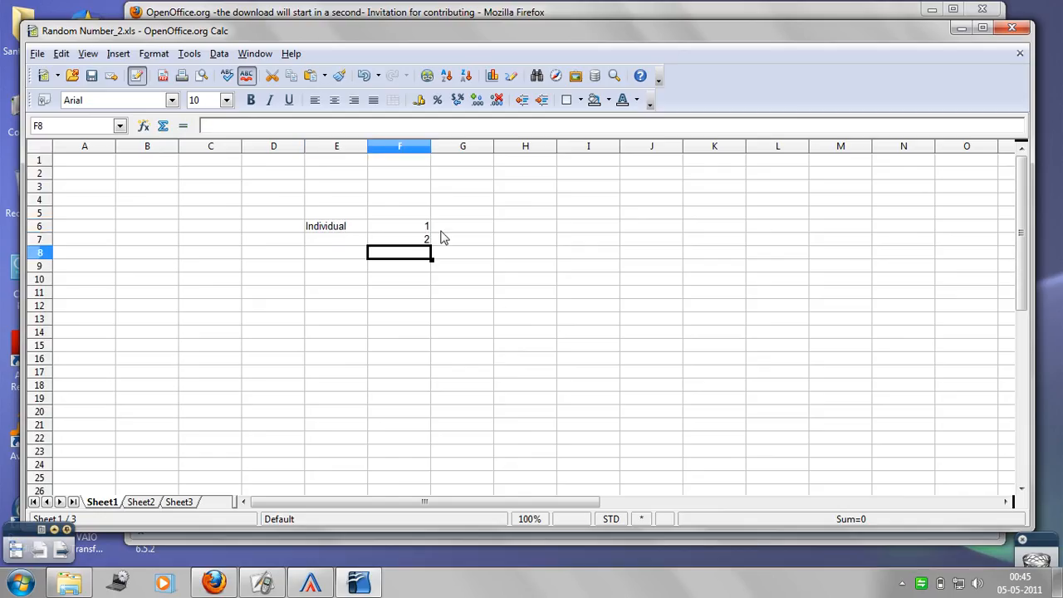
# Extend the number series from F6:F7 down to F125, so it runs from 1 to 120
pyautogui.moveTo(428, 230); pyautogui.dragTo(430, 240)
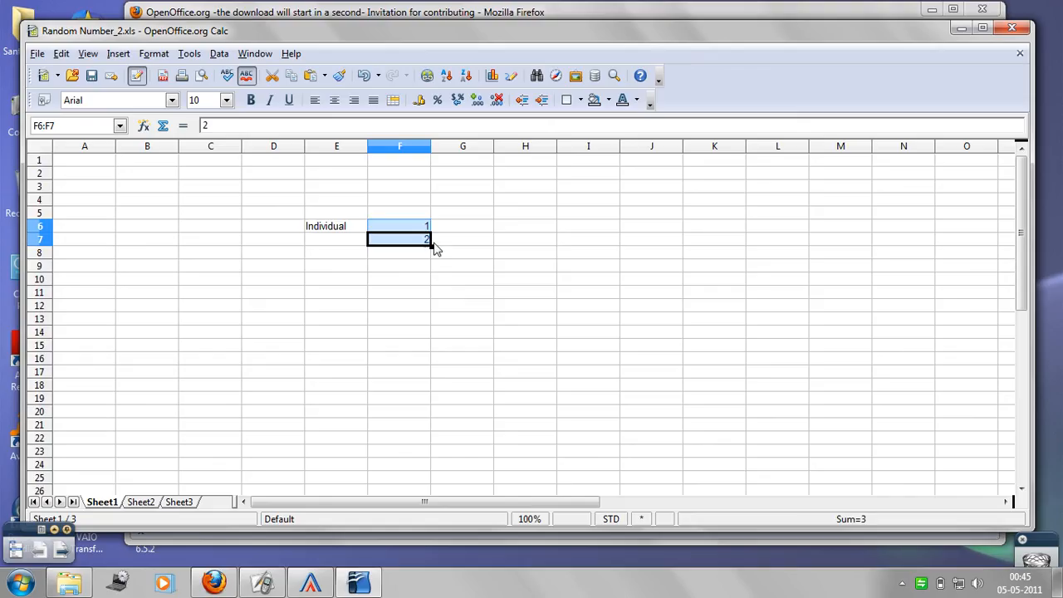
pyautogui.click(455, 258)
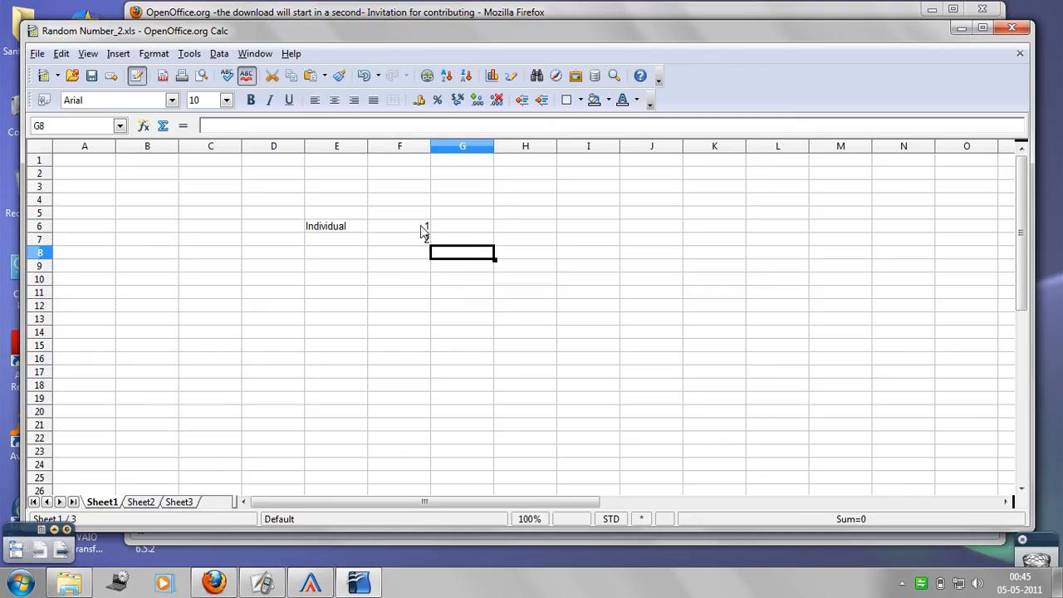
pyautogui.moveTo(422, 230); pyautogui.dragTo(423, 244)
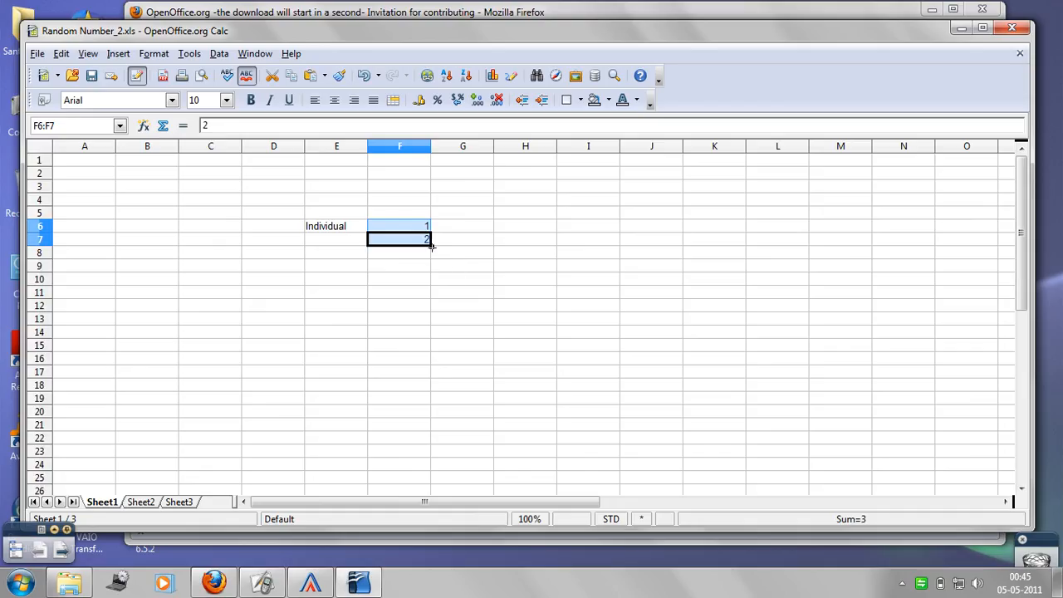
pyautogui.moveTo(431, 244); pyautogui.dragTo(408, 398)
# Fill the "Individual" text in E6 down column E to row 125, alongside the numbered series
pyautogui.scroll(18, 577, 399)
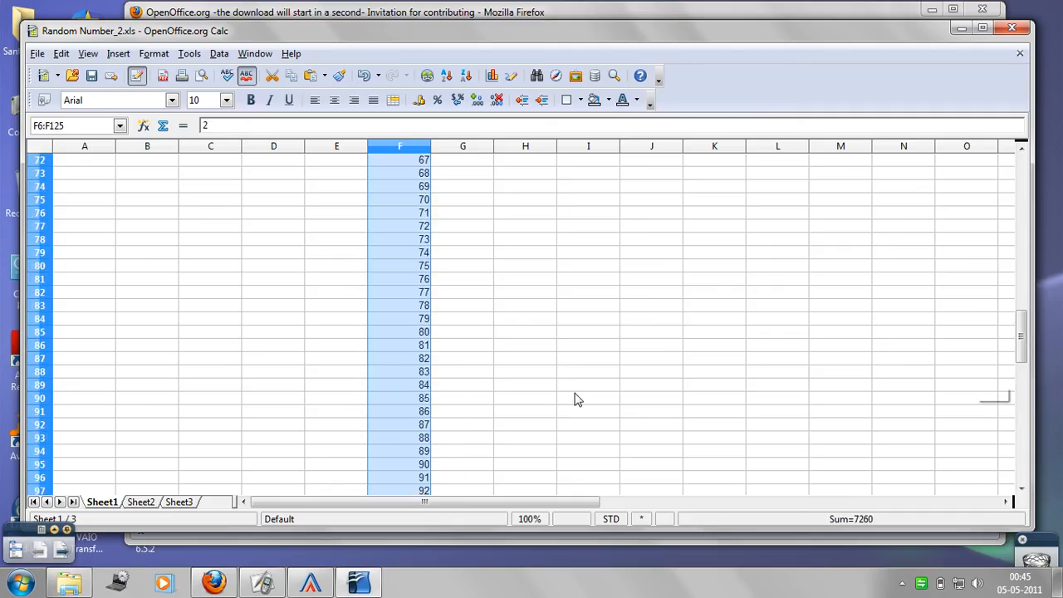
pyautogui.scroll(18, 577, 399)
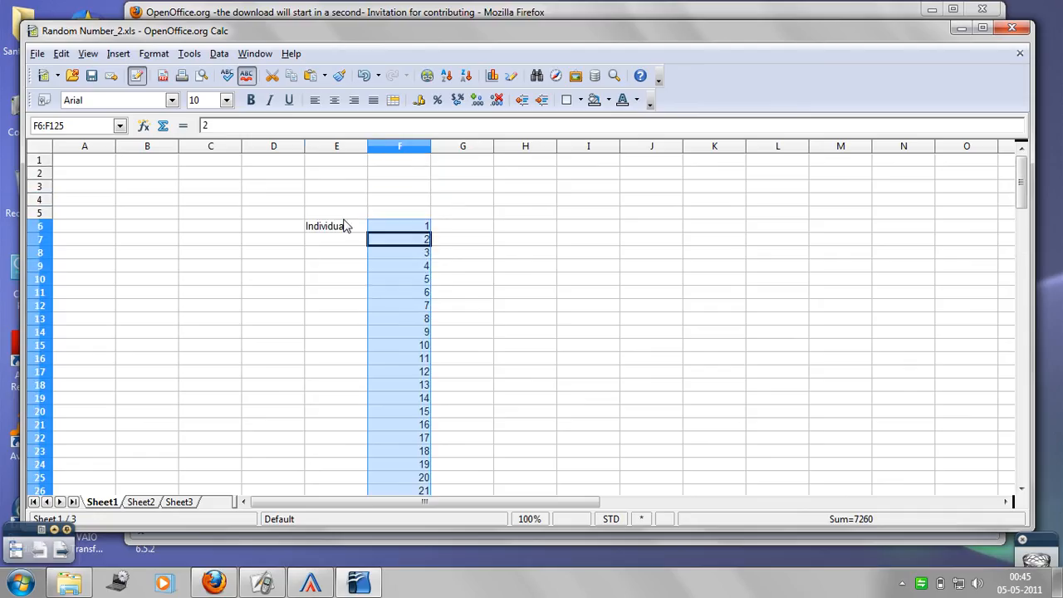
pyautogui.click(344, 217)
pyautogui.click(356, 229)
pyautogui.moveTo(368, 232)
pyautogui.mouseDown()
pyautogui.moveTo(362, 518)
pyautogui.moveTo(352, 335)
pyautogui.mouseUp()
pyautogui.click(536, 378)
# Examine the whole list of numbered individuals in columns E and F, from the first entry to the last
pyautogui.scroll(19, 535, 378)
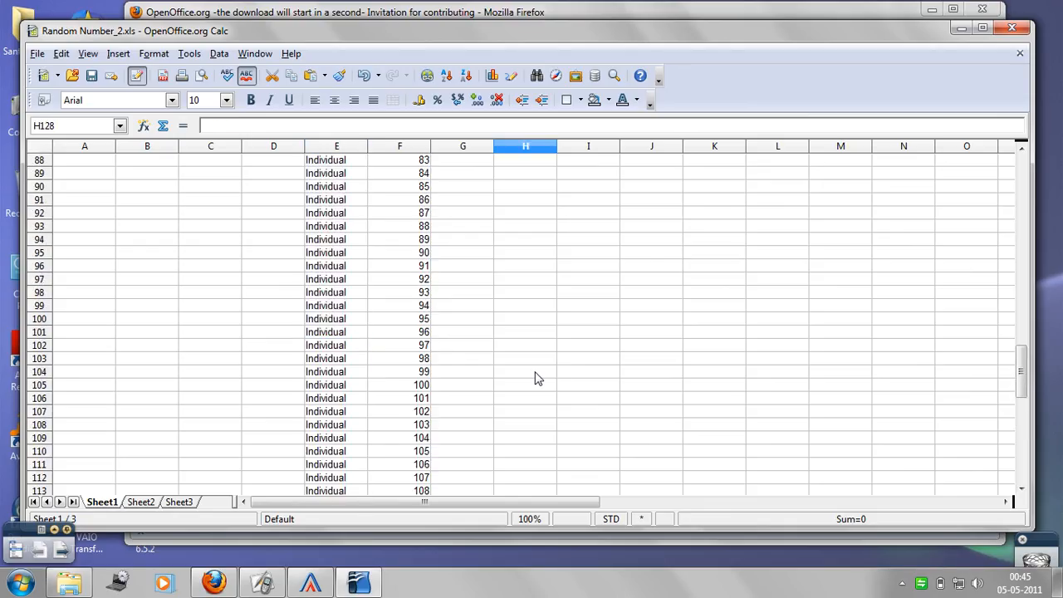
pyautogui.scroll(18, 536, 378)
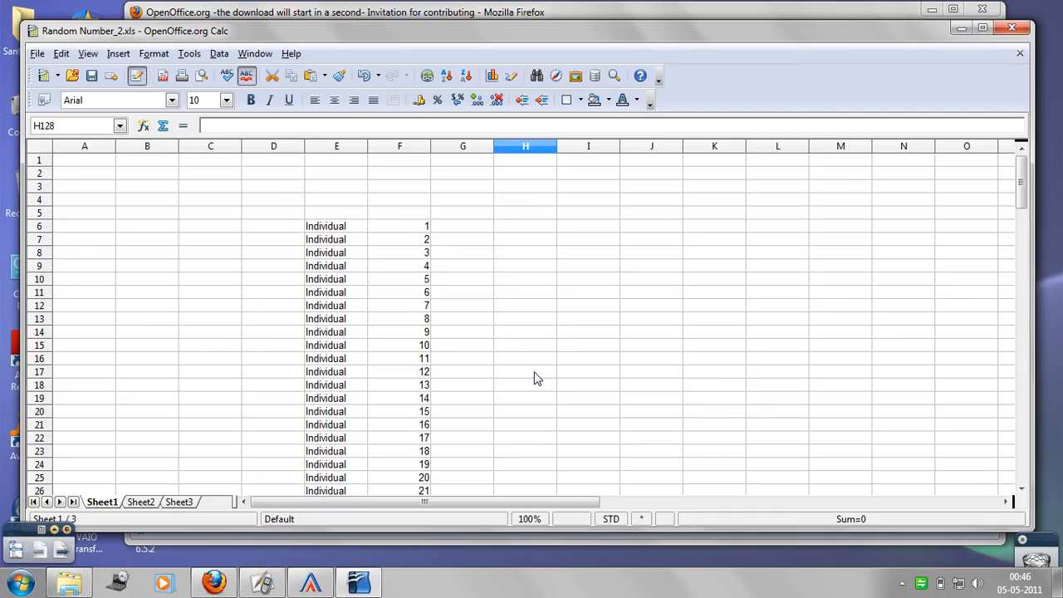
pyautogui.click(380, 225)
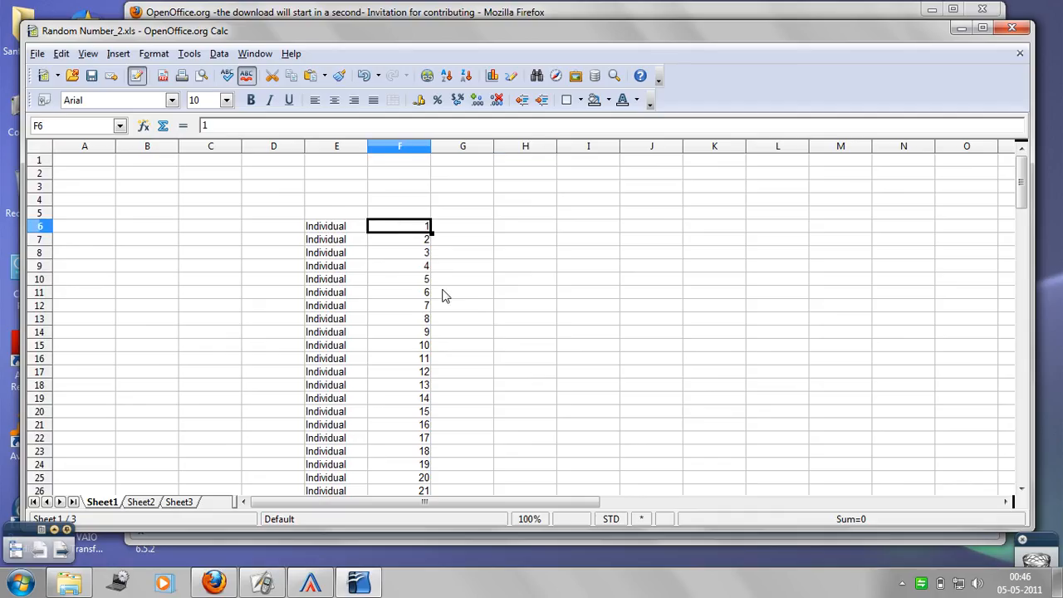
pyautogui.scroll(-9, 465, 307)
pyautogui.scroll(-19, 463, 309)
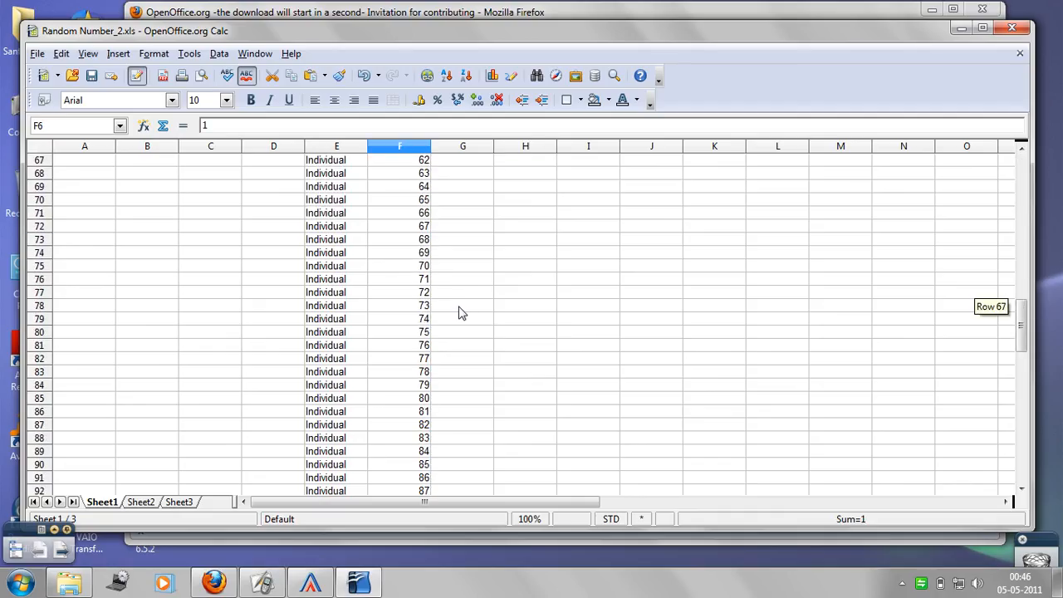
pyautogui.scroll(-8, 458, 311)
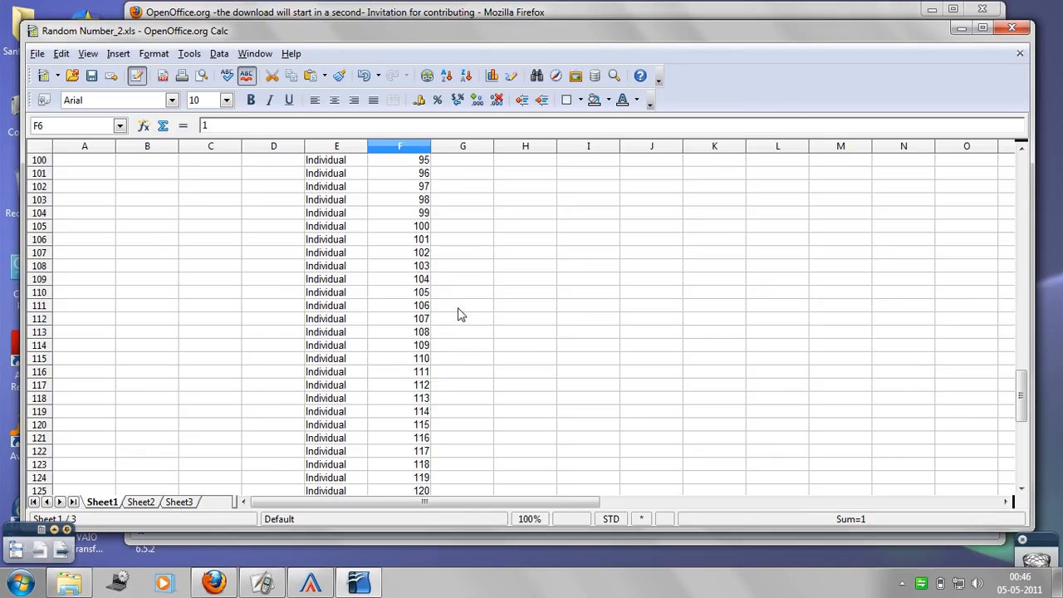
pyautogui.scroll(5, 460, 314)
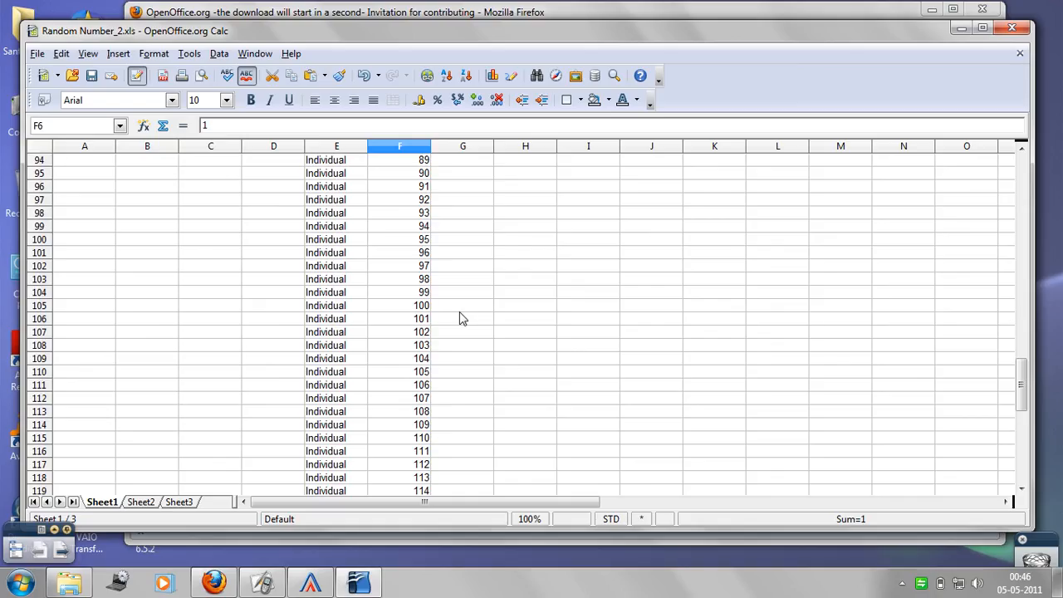
pyautogui.scroll(20, 461, 318)
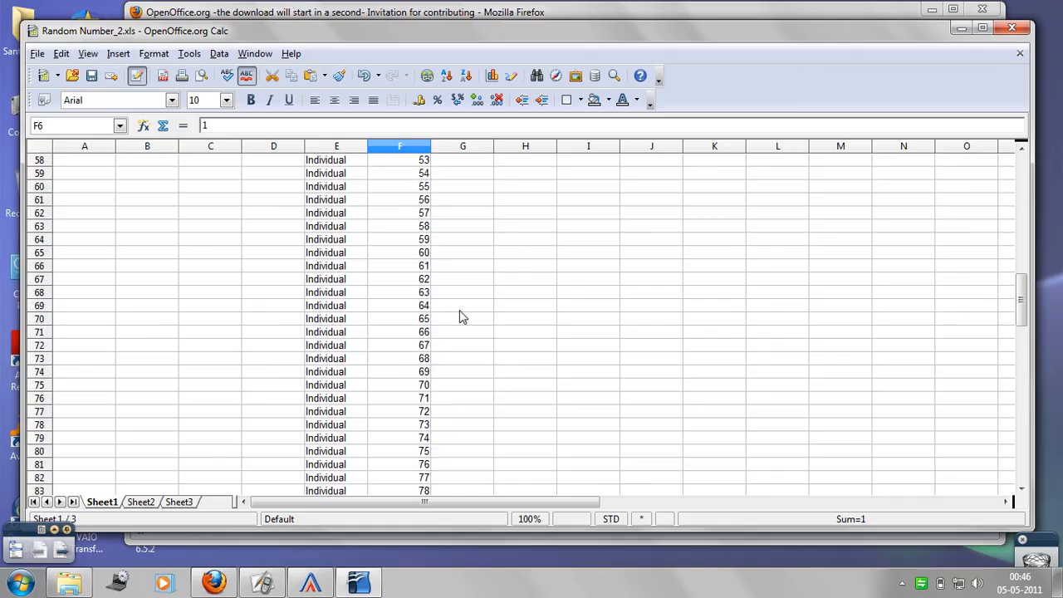
pyautogui.scroll(5, 462, 316)
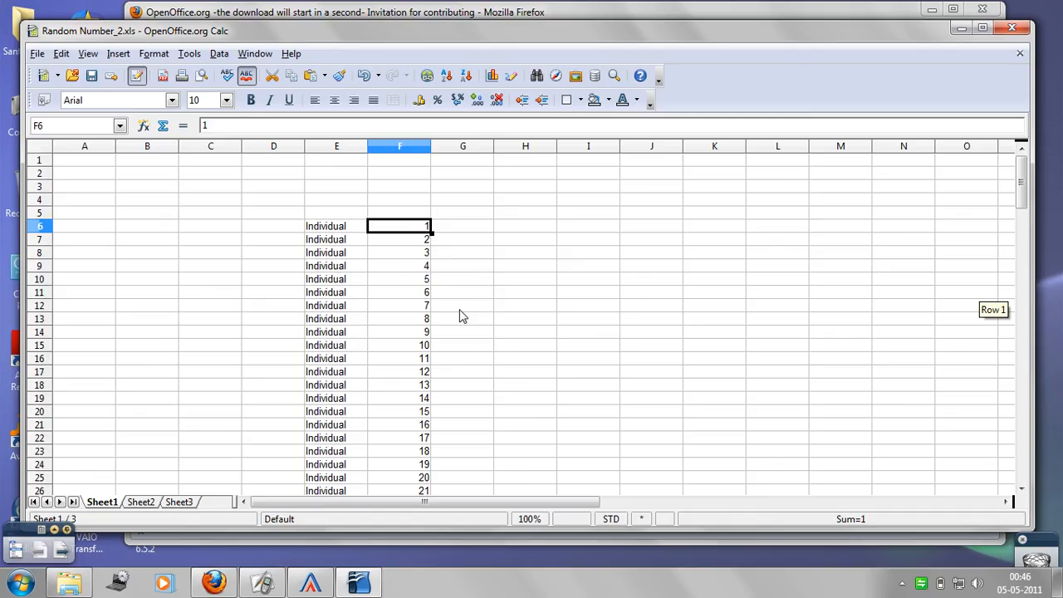
# Enter "Sample size 20" in cell G3 and widen column G to fit the text
pyautogui.click(463, 188)
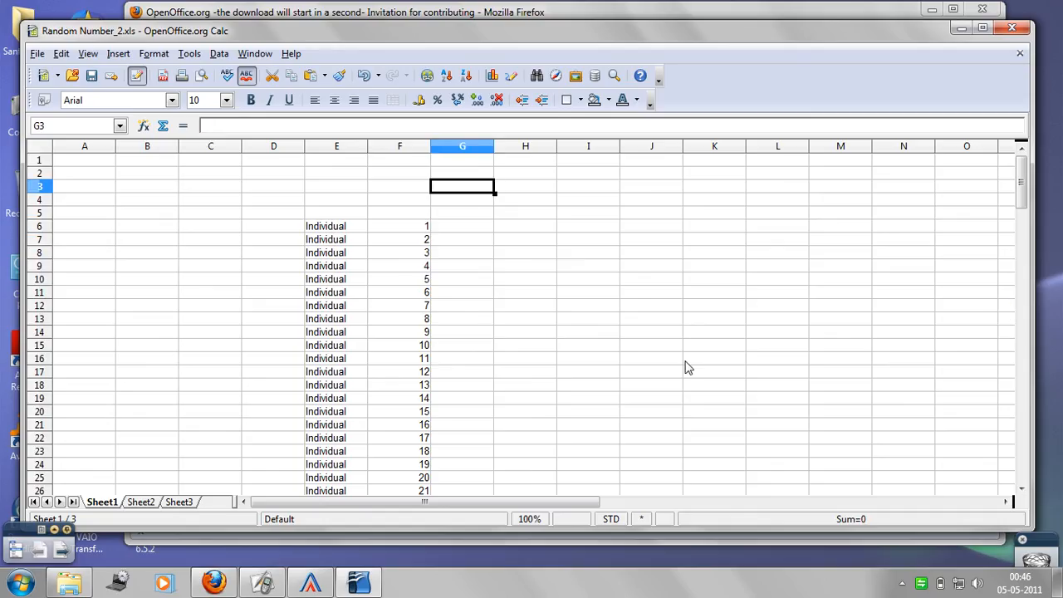
pyautogui.write('Sample ')
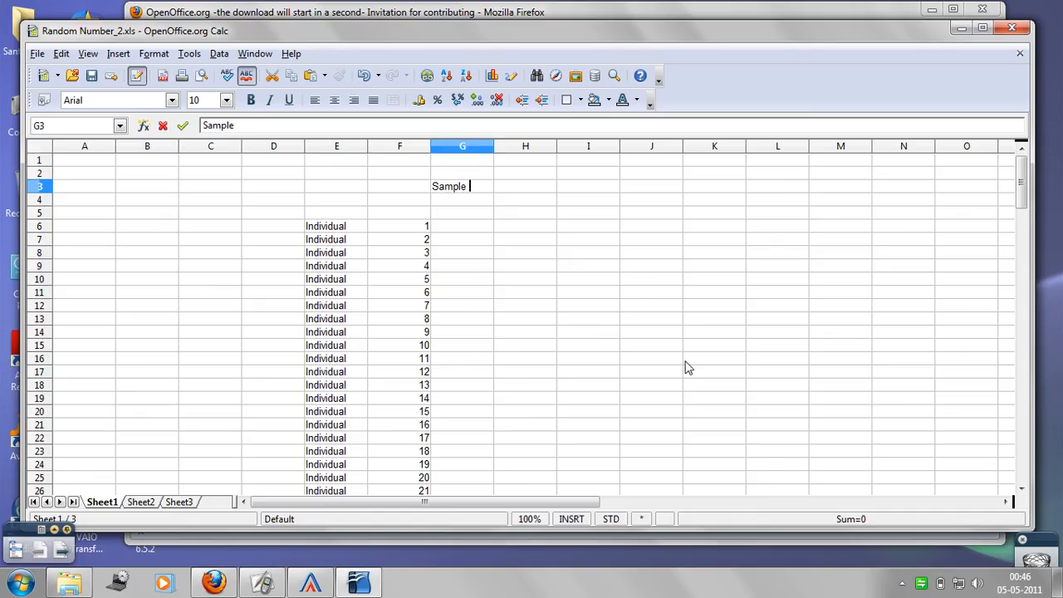
pyautogui.write('size 20')
pyautogui.click(550, 308)
pyautogui.moveTo(496, 145); pyautogui.dragTo(515, 146)
pyautogui.click(696, 295)
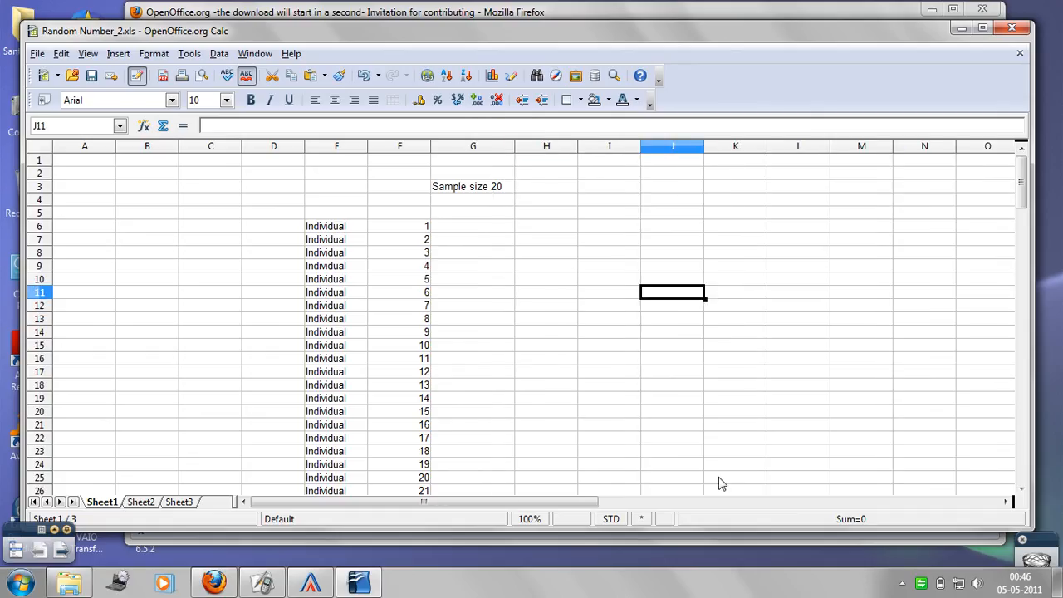
# Enter "Population Size 120" in cell F3 and widen column F to fit the text
pyautogui.click(376, 189)
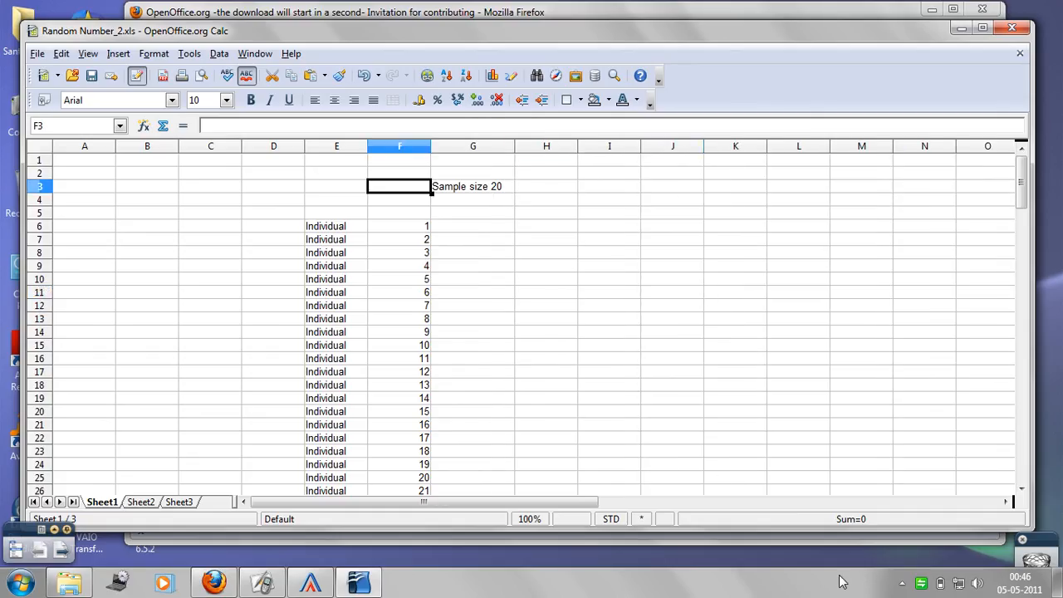
pyautogui.write('Popu')
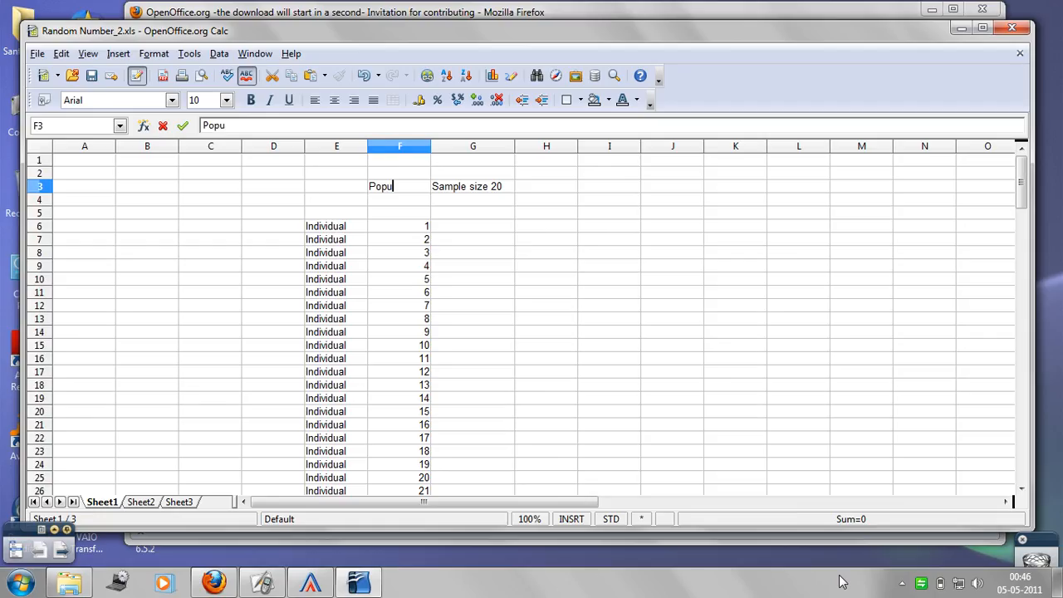
pyautogui.write('lation Size 1')
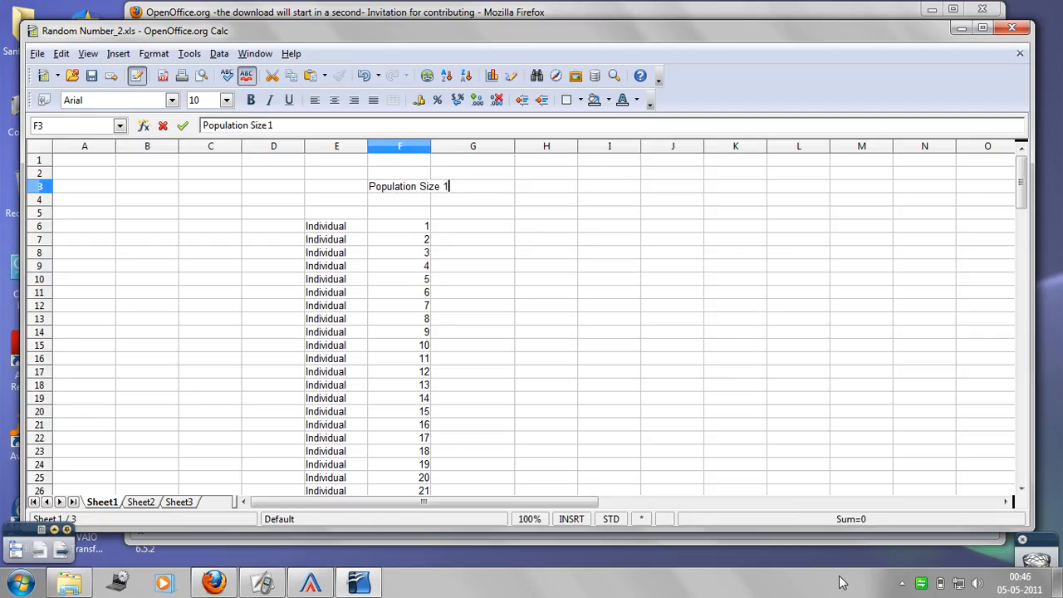
pyautogui.write('20')
pyautogui.moveTo(560, 294); pyautogui.dragTo(548, 281)
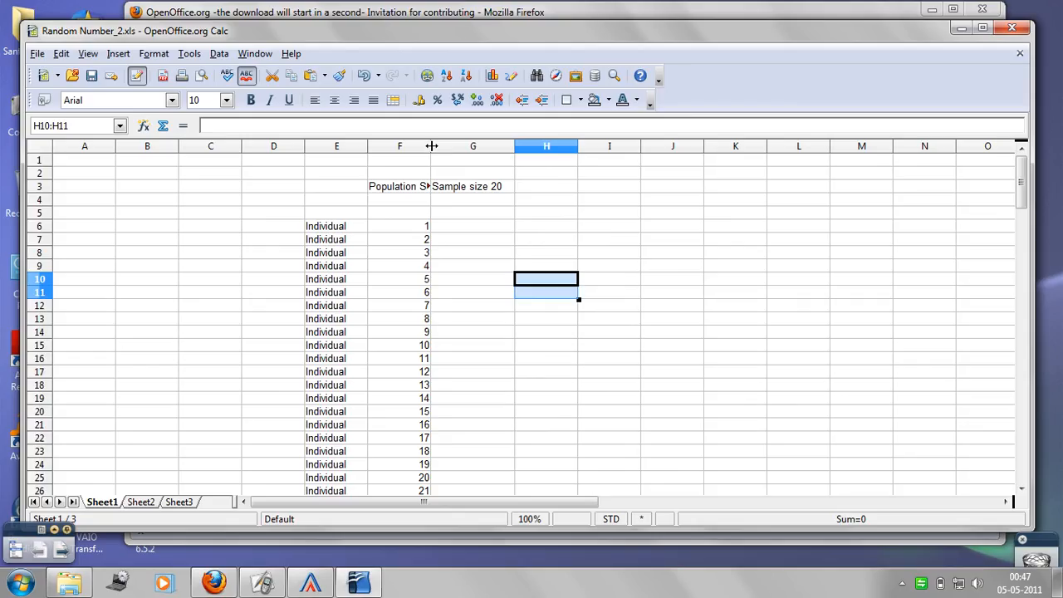
pyautogui.moveTo(431, 146); pyautogui.dragTo(469, 141)
pyautogui.click(490, 283)
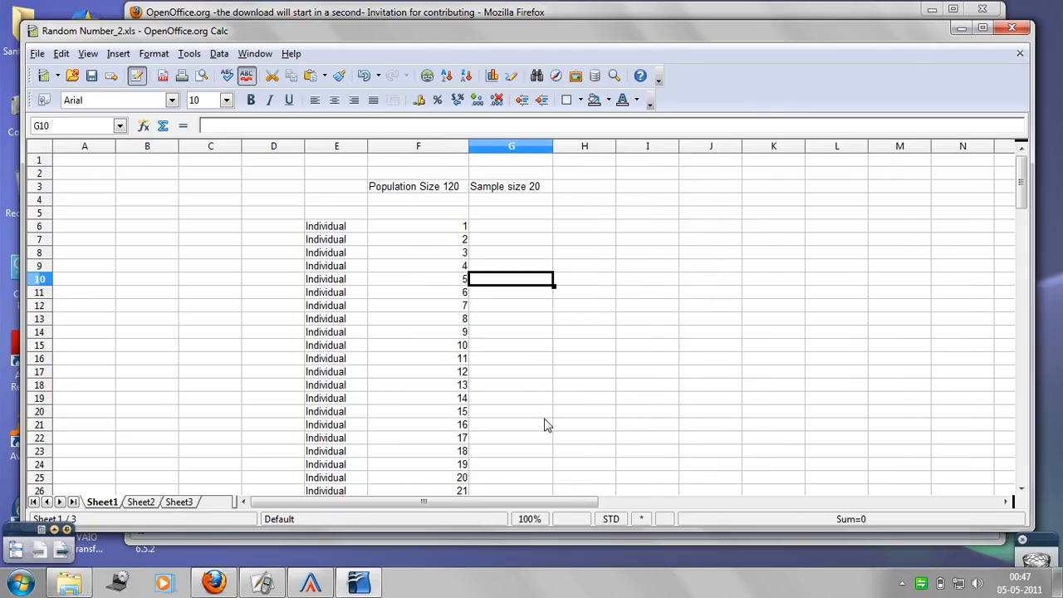
# Open the Function Wizard for cell G6, beside the first individual
pyautogui.click(537, 226)
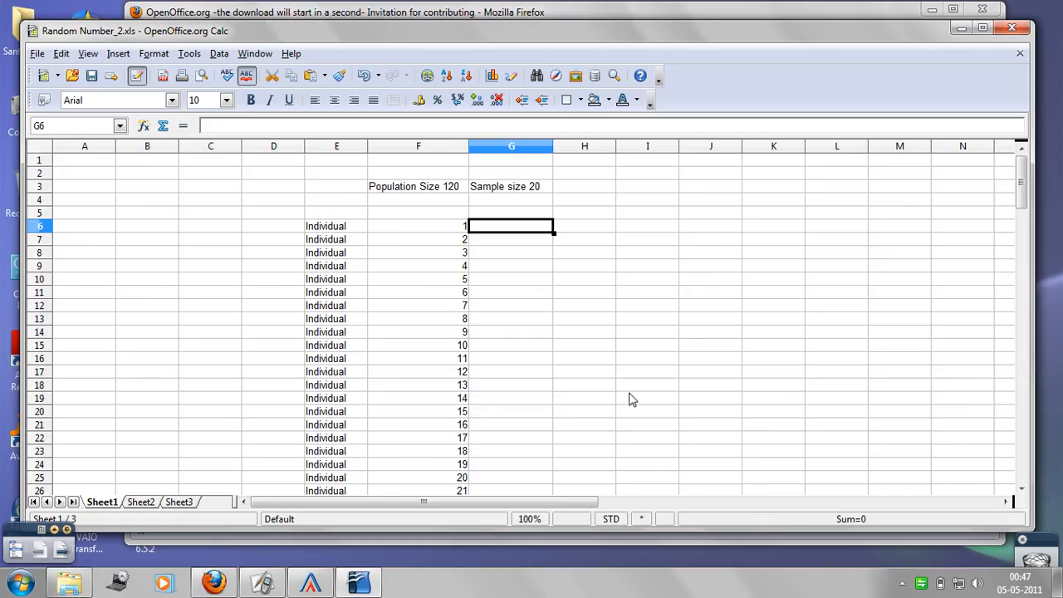
pyautogui.click(120, 54)
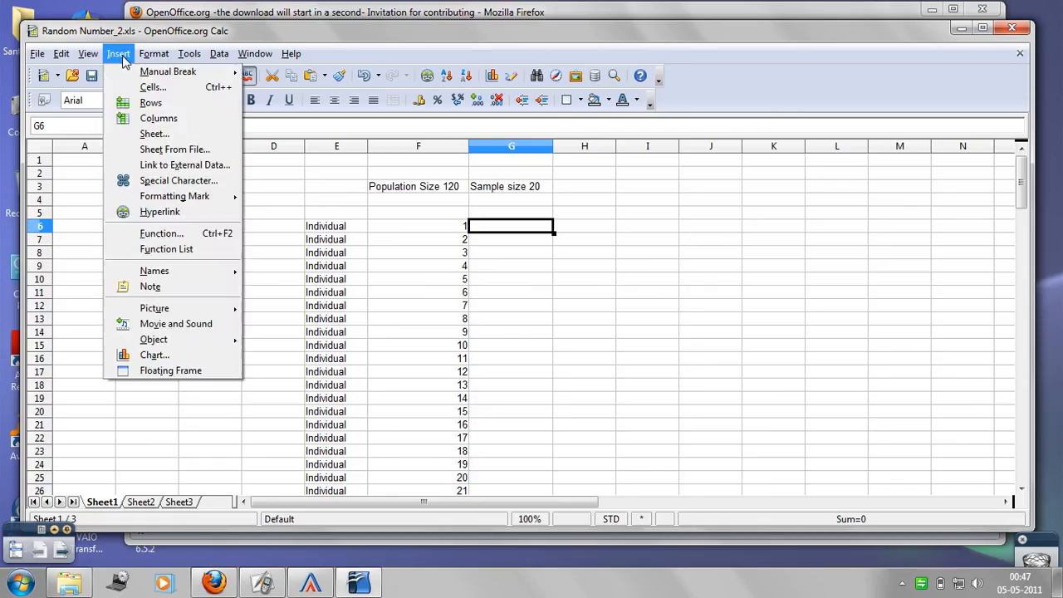
pyautogui.click(121, 55)
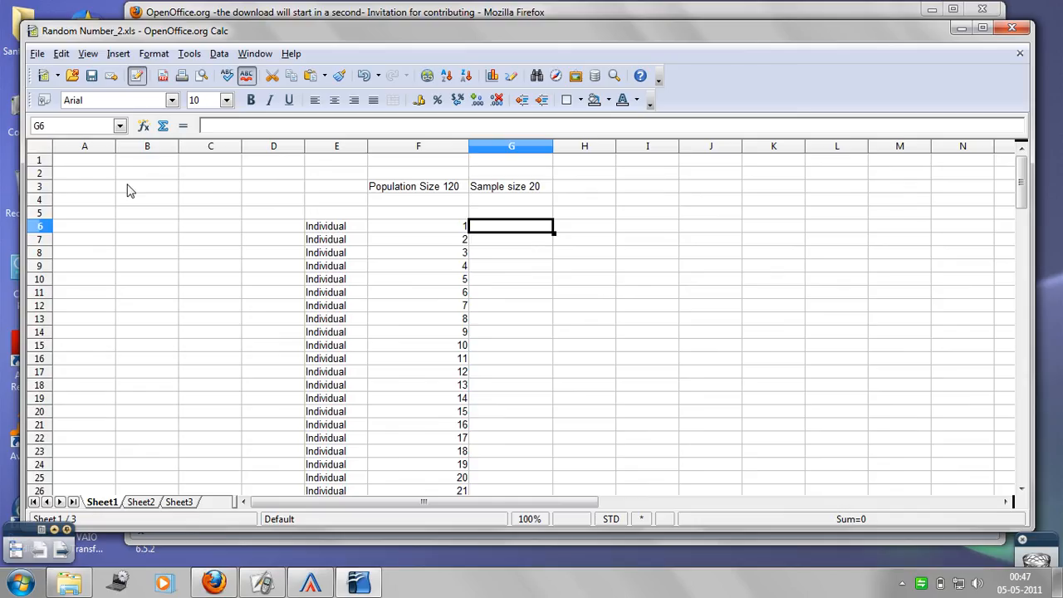
pyautogui.click(118, 54)
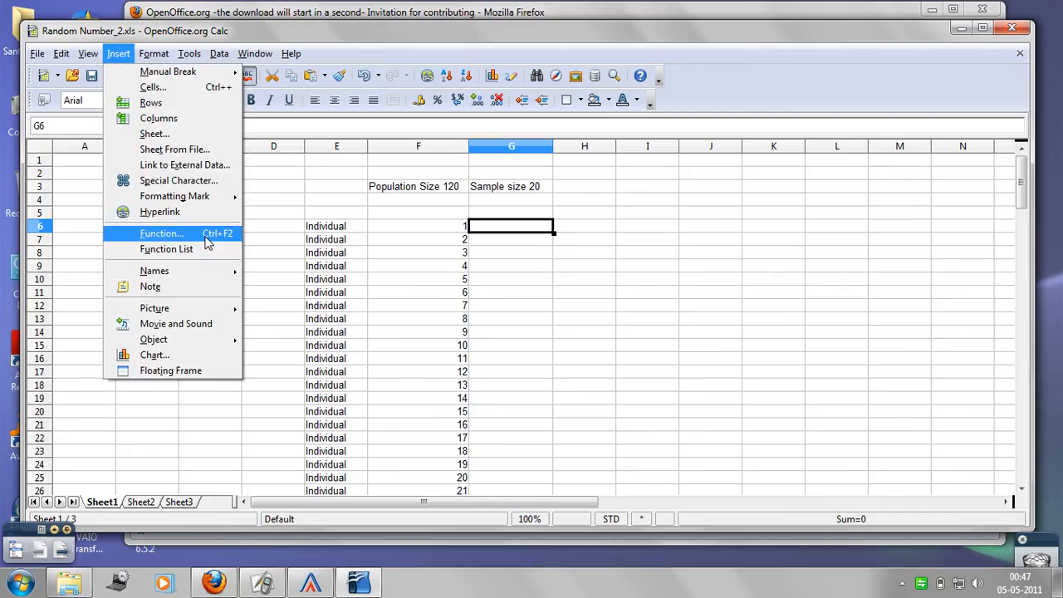
pyautogui.click(207, 237)
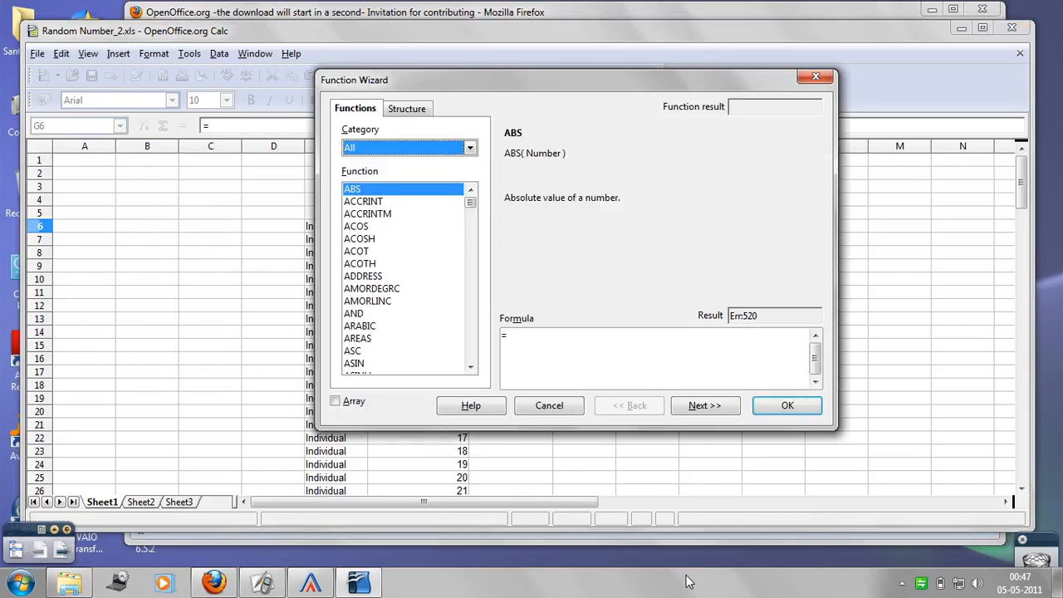
# Find RANDBETWEEN among all functions, read its description, and close the Function Wizard without inserting anything
pyautogui.click(370, 277)
pyautogui.click(469, 148)
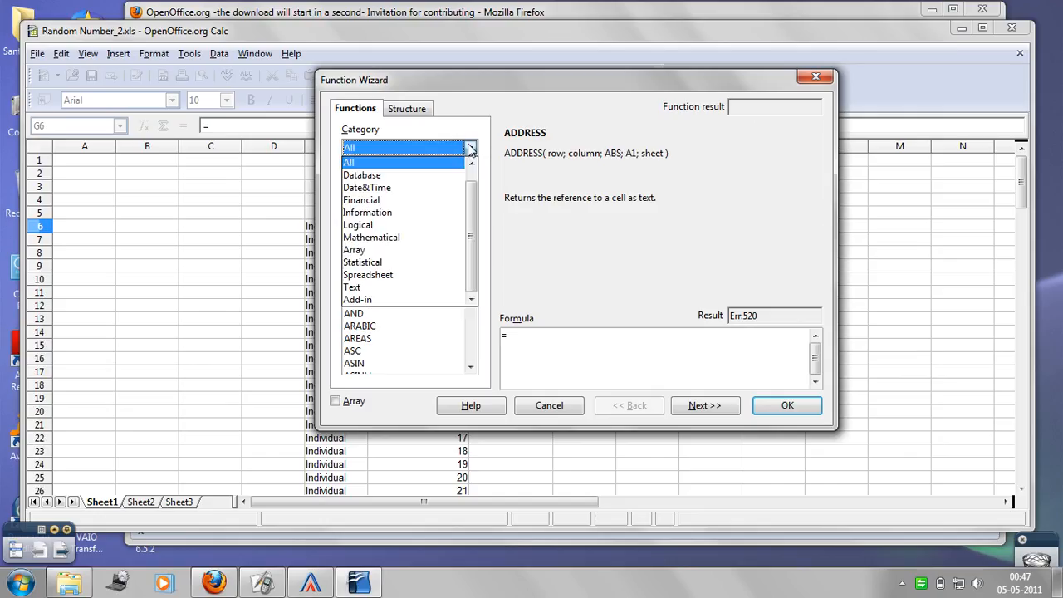
pyautogui.click(371, 164)
pyautogui.click(360, 227)
pyautogui.scroll(-10, 368, 284)
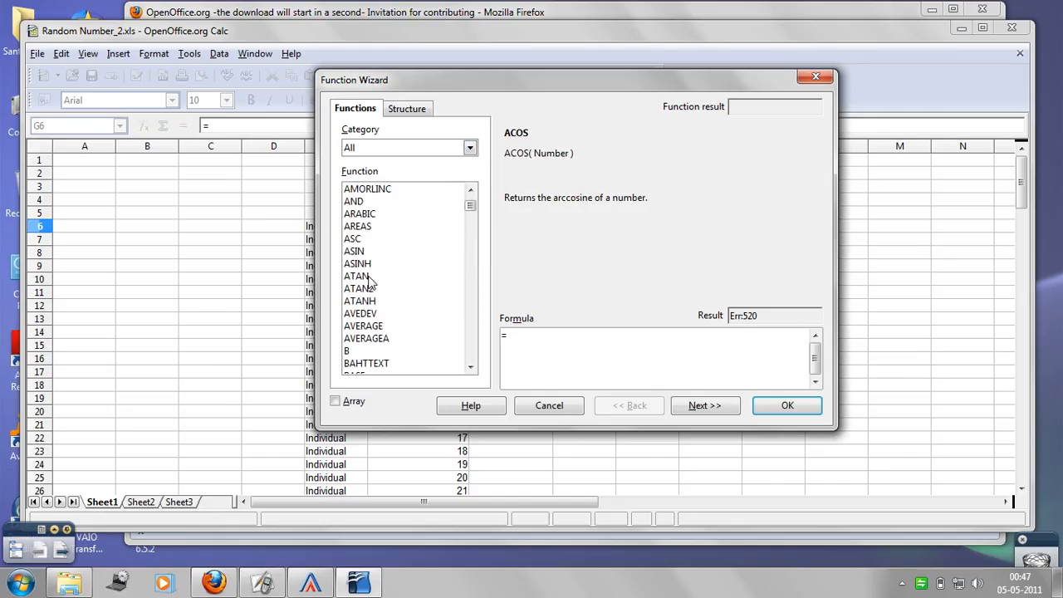
pyautogui.scroll(-20, 371, 285)
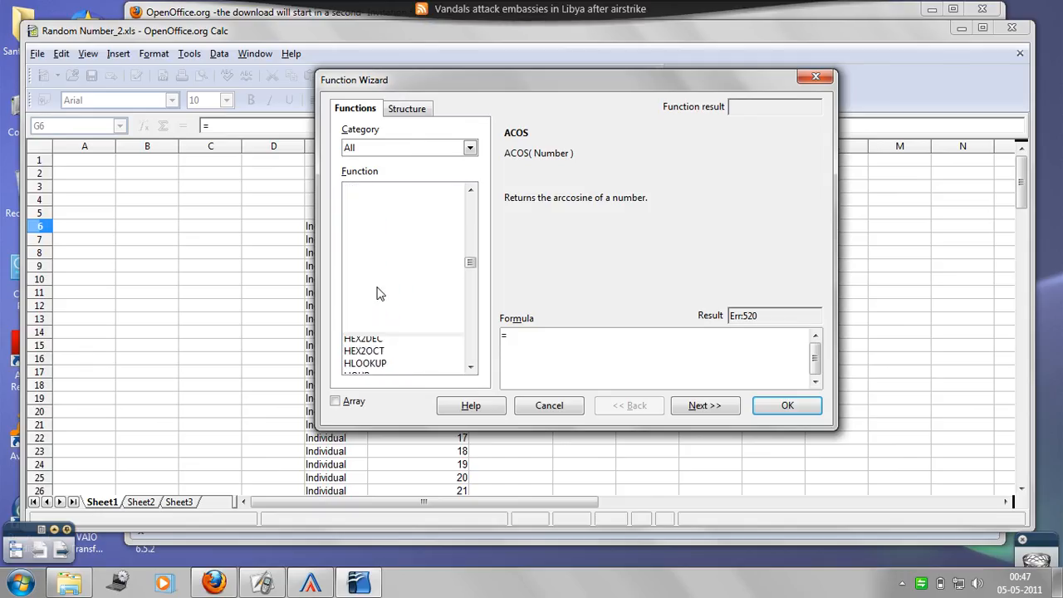
pyautogui.scroll(-20, 382, 311)
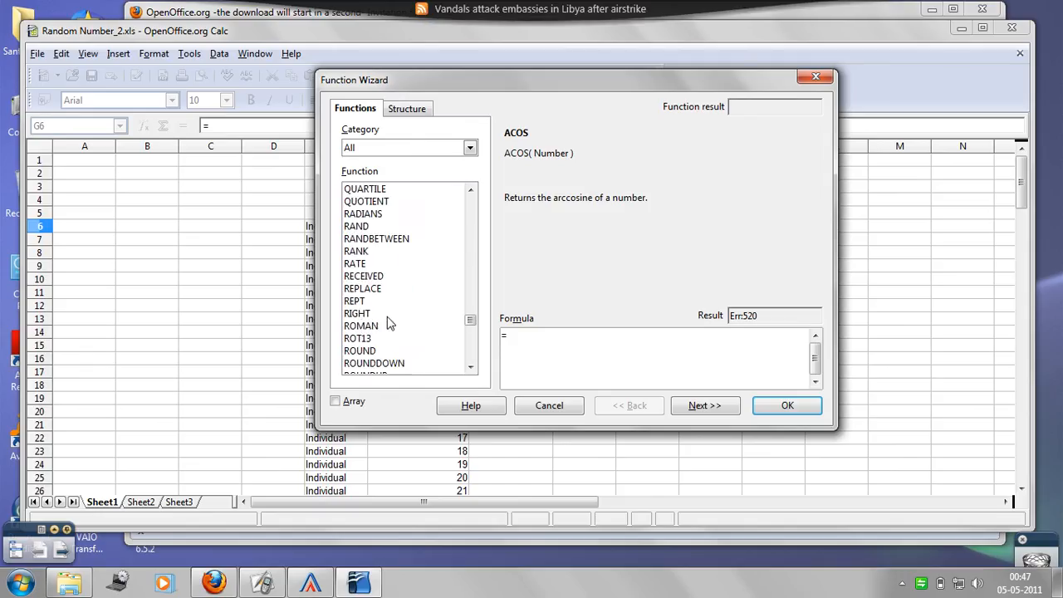
pyautogui.scroll(2, 391, 320)
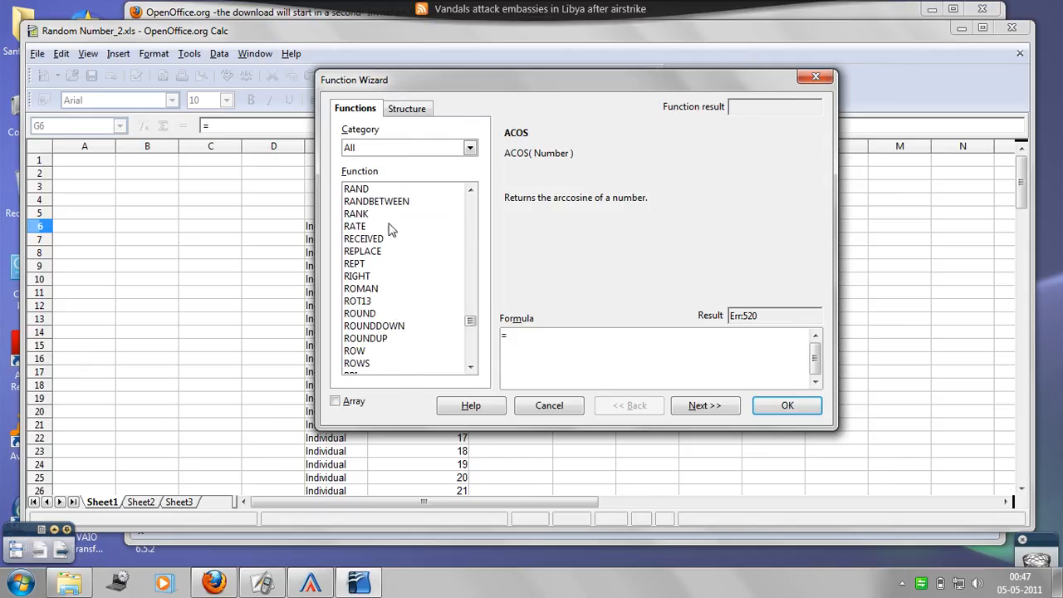
pyautogui.click(399, 204)
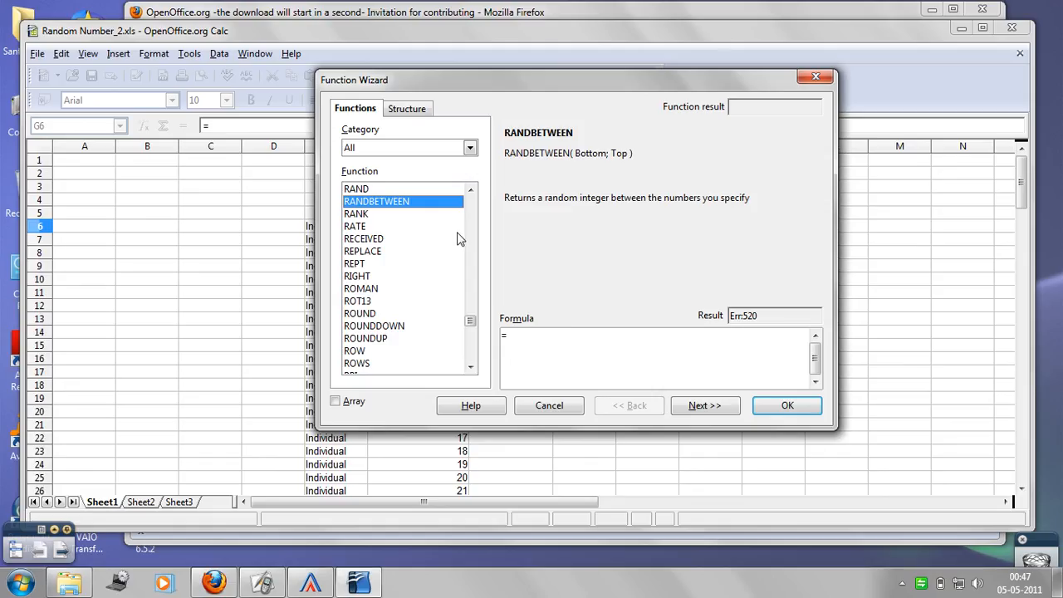
pyautogui.click(549, 406)
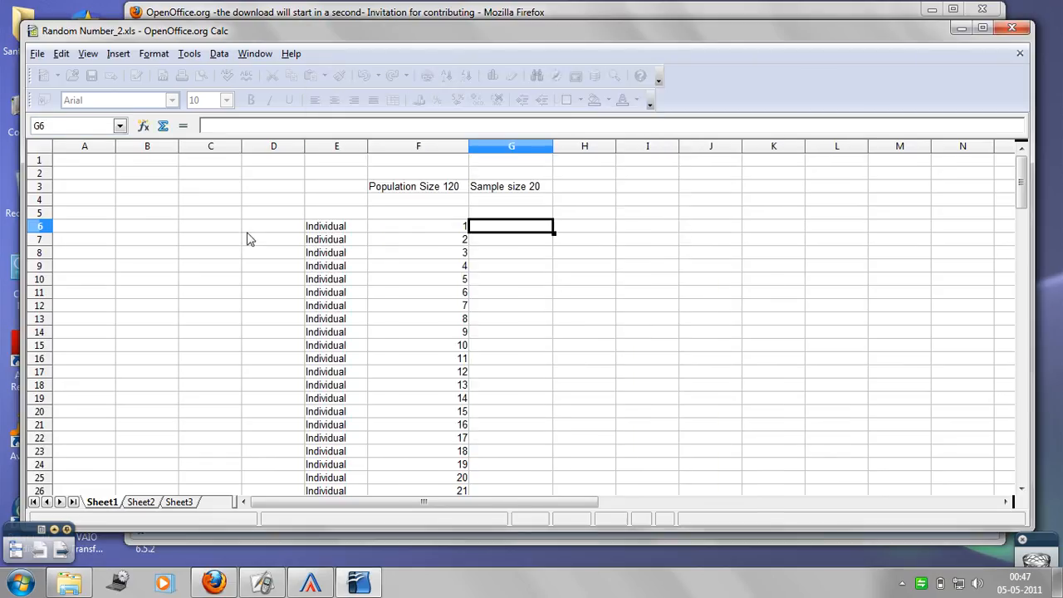
# Show the Function List and move it clear of the population and sample columns
pyautogui.click(120, 55)
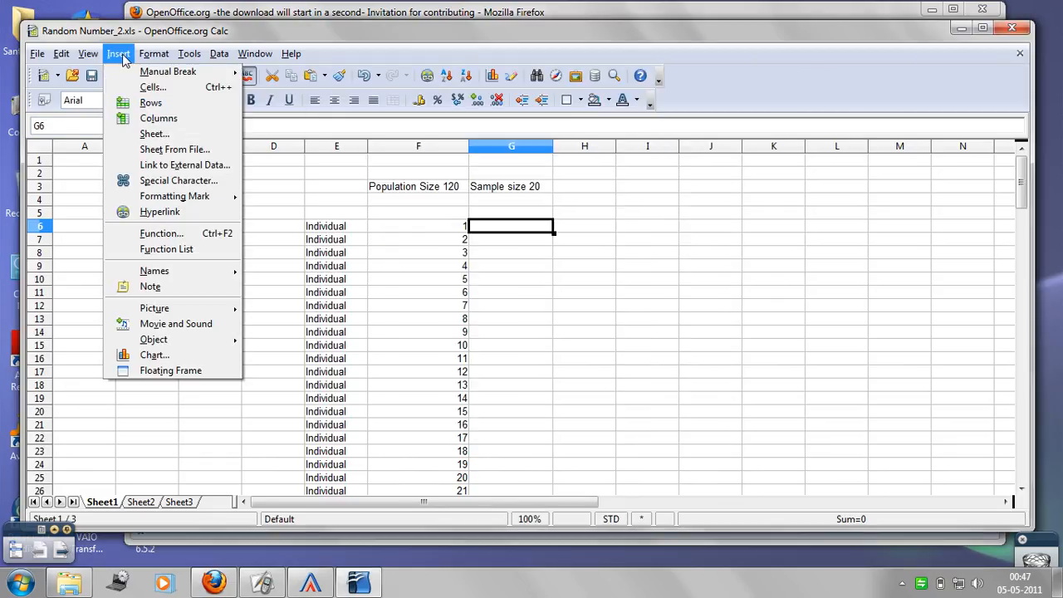
pyautogui.click(178, 251)
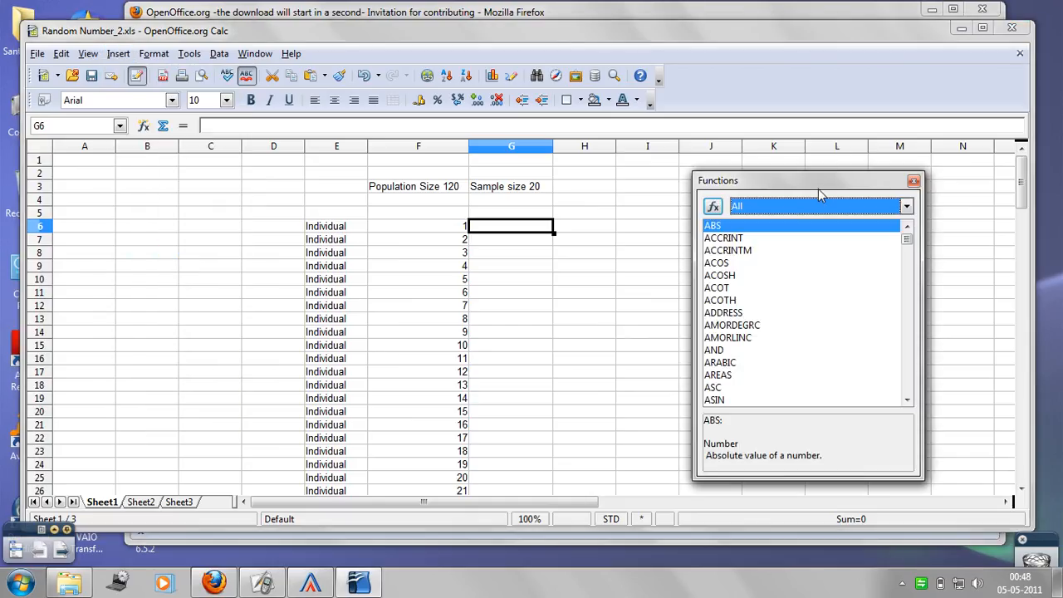
pyautogui.moveTo(818, 180); pyautogui.dragTo(870, 134)
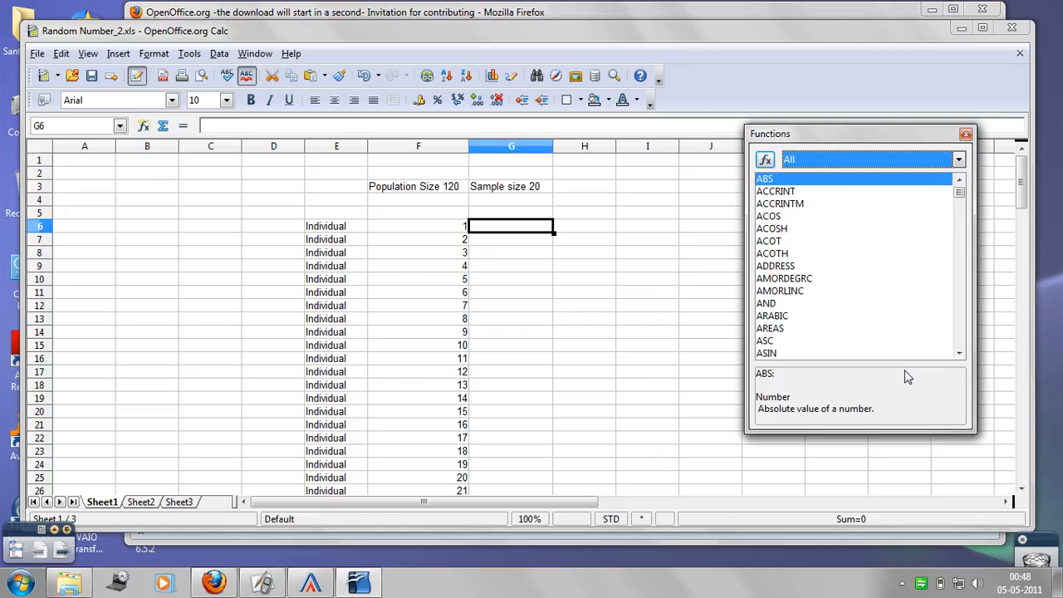
# Find RANDBETWEEN among all functions in the Function List and insert it into cell G6
pyautogui.click(959, 161)
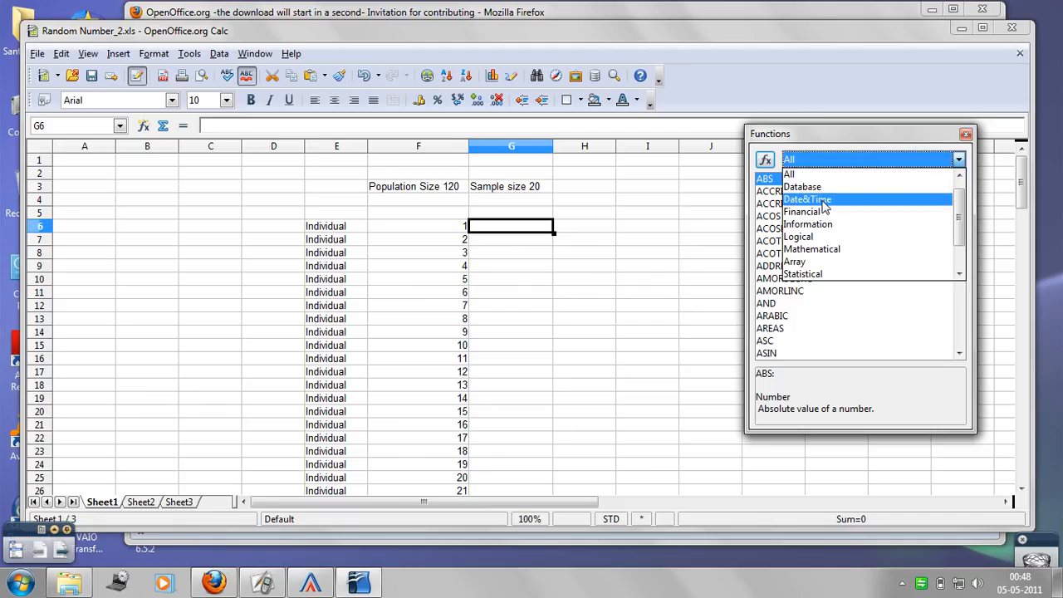
pyautogui.click(812, 176)
pyautogui.click(765, 254)
pyautogui.scroll(-20, 772, 314)
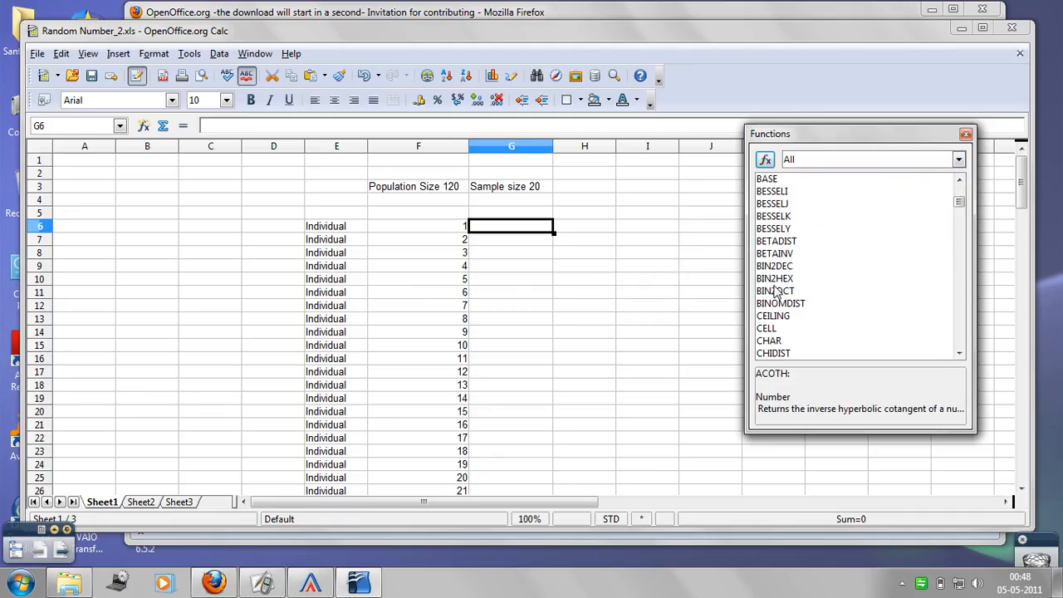
pyautogui.scroll(-20, 789, 313)
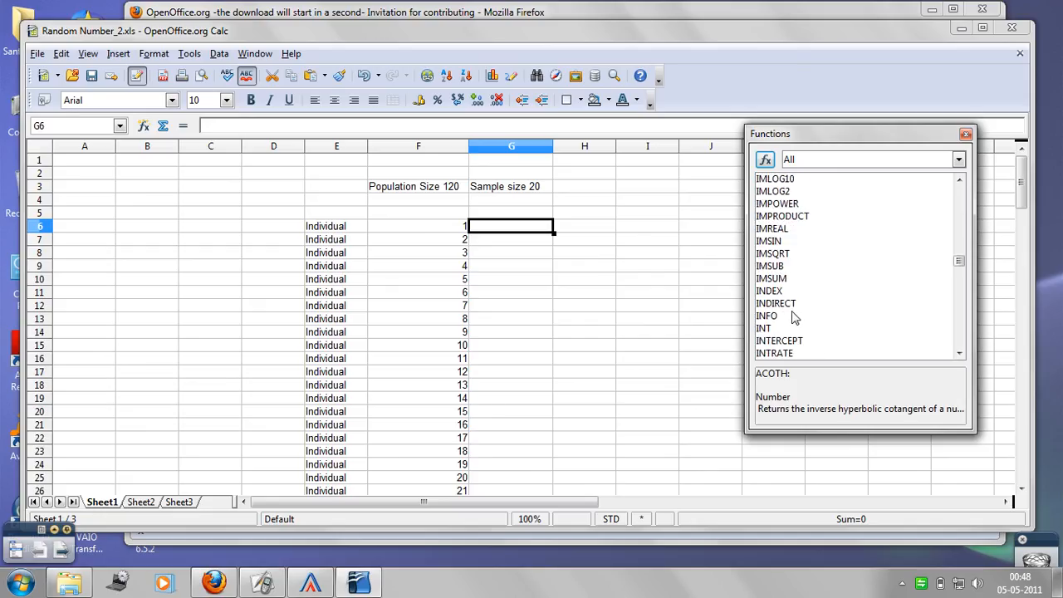
pyautogui.scroll(-10, 792, 330)
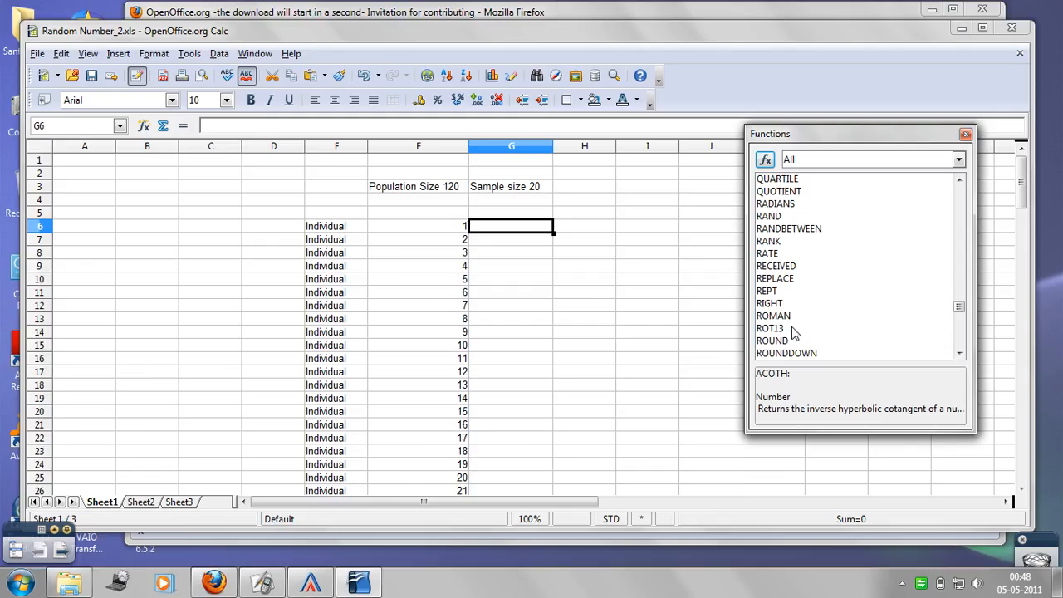
pyautogui.click(822, 231)
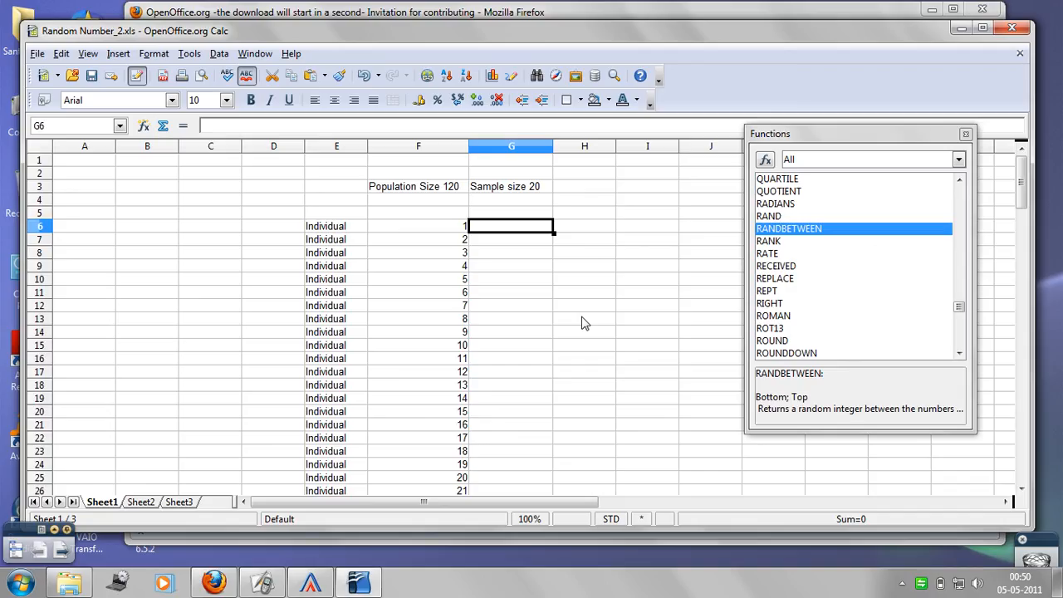
pyautogui.doubleClick(826, 232)
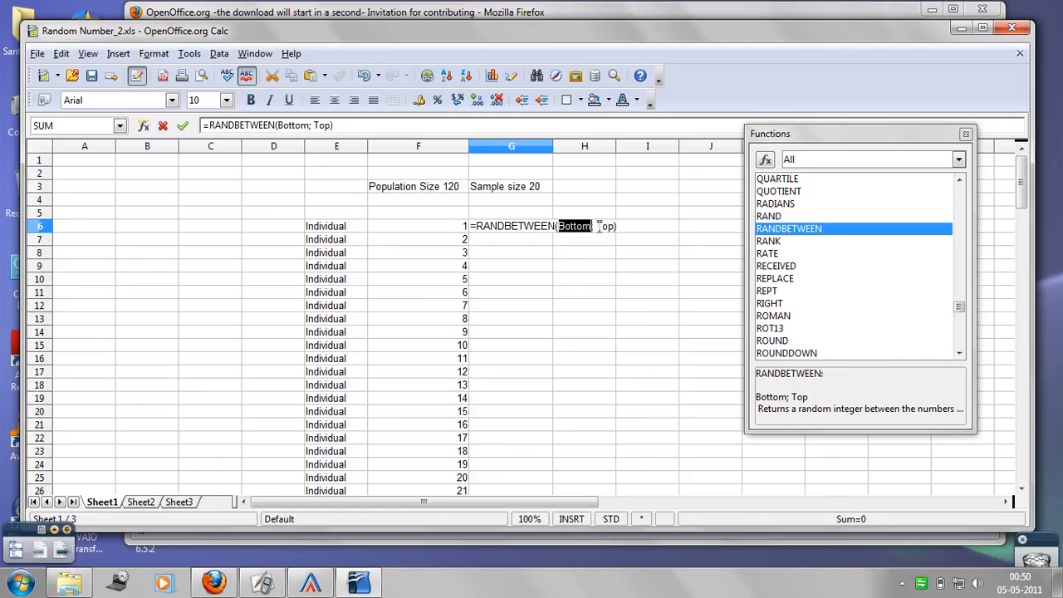
# Replace the Bottom argument of the RANDBETWEEN formula in G6 with 1
pyautogui.press('Right')
pyautogui.press('BackSpace')
pyautogui.press('BackSpace')
pyautogui.press('BackSpace')
pyautogui.press('BackSpace')
pyautogui.press('BackSpace')
pyautogui.press('BackSpace')
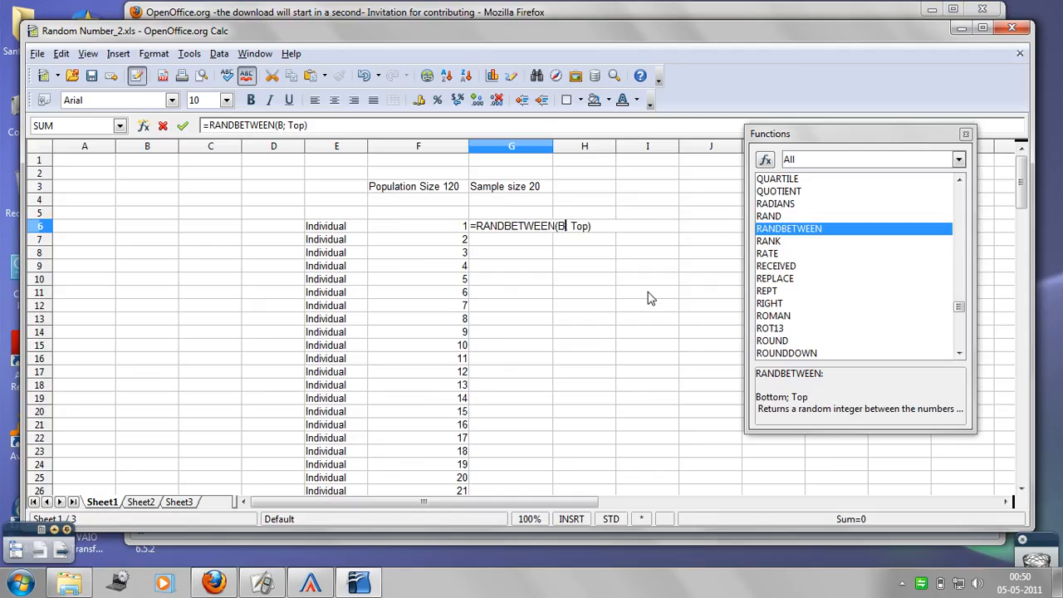
pyautogui.write('1')
# Replace the Top argument of the G6 formula with 120 and accept the formula
pyautogui.press('Right')
pyautogui.press('Right')
pyautogui.press('Right')
pyautogui.press('BackSpace')
pyautogui.press('BackSpace')
pyautogui.press('BackSpace')
pyautogui.write('120')
pyautogui.press('Return')
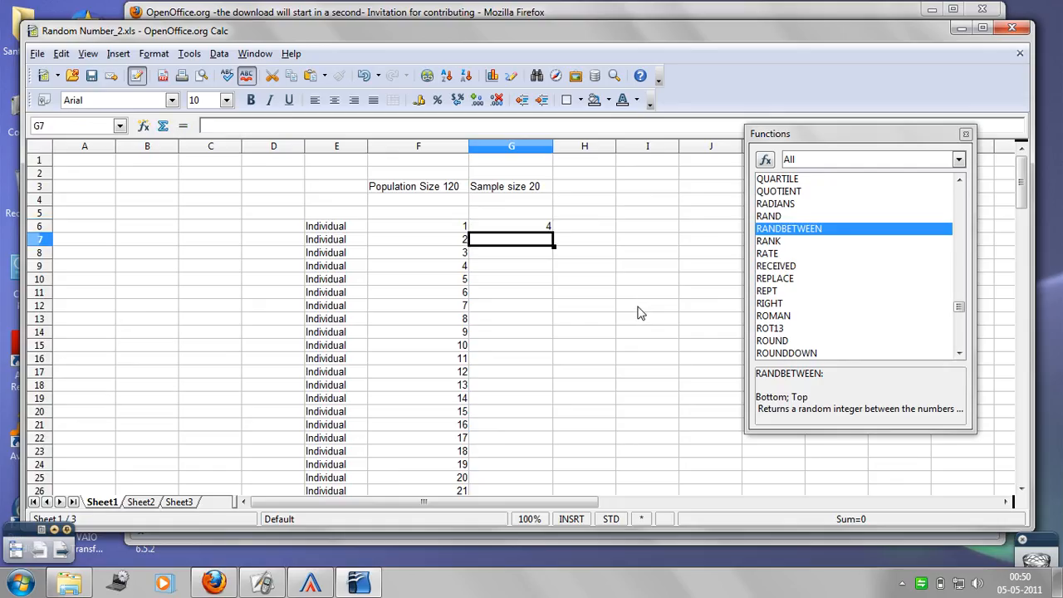
# Fill the RANDBETWEEN formula from G6 down to G25 to draw 20 random numbers
pyautogui.click(528, 231)
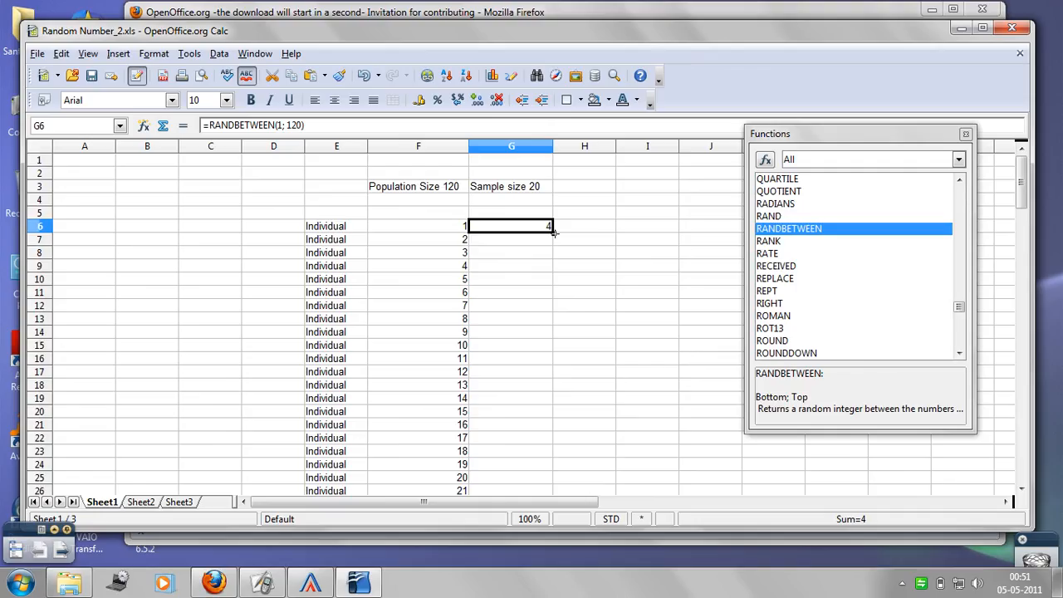
pyautogui.moveTo(553, 236); pyautogui.dragTo(547, 486)
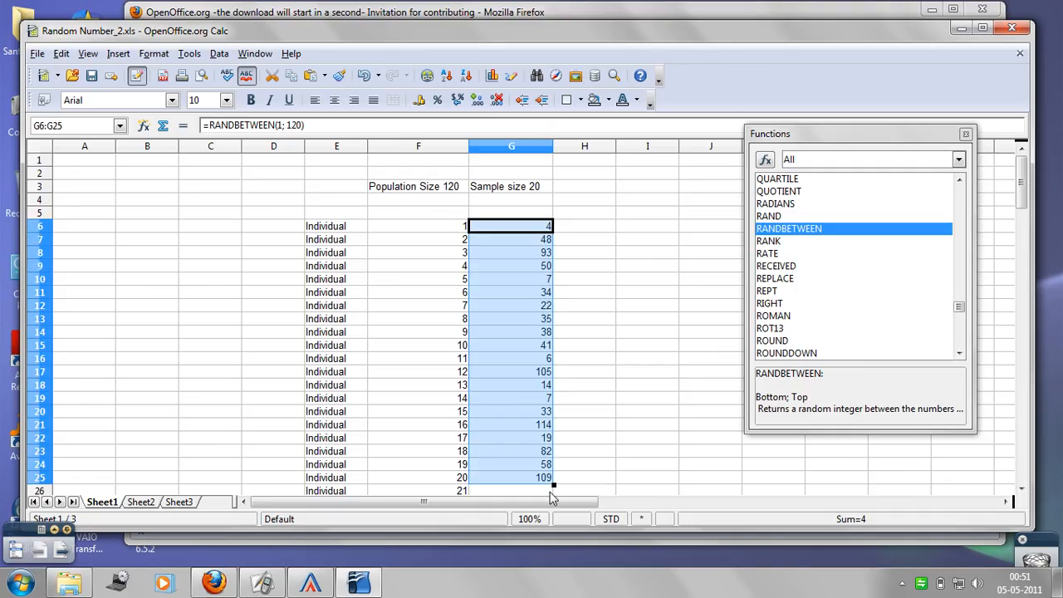
pyautogui.click(626, 428)
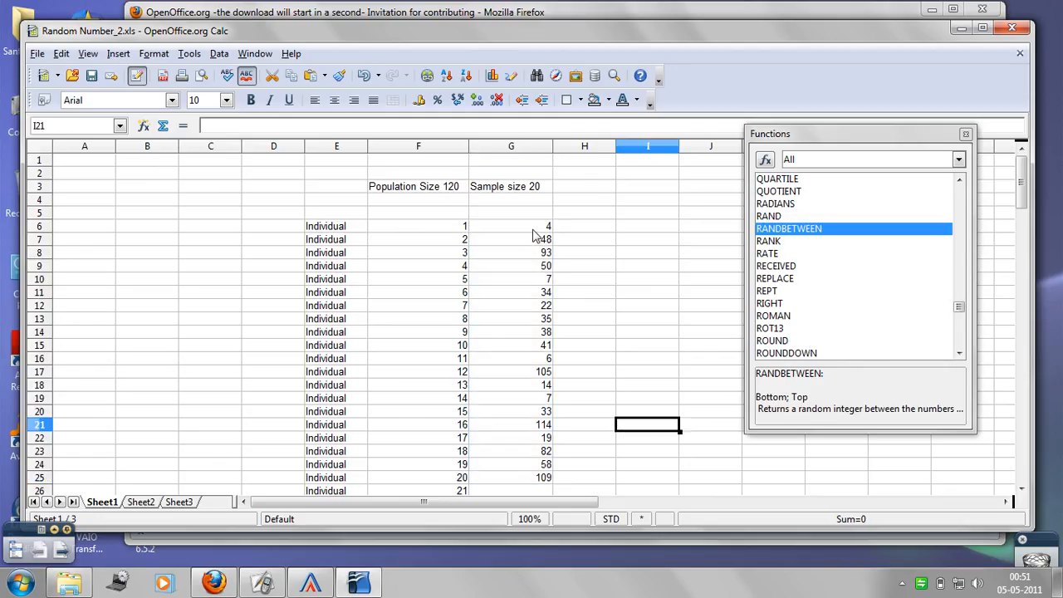
# Examine the random numbers drawn in G6:G25 and the formulas behind them
pyautogui.moveTo(532, 233); pyautogui.dragTo(541, 480)
pyautogui.scroll(-1, 677, 448)
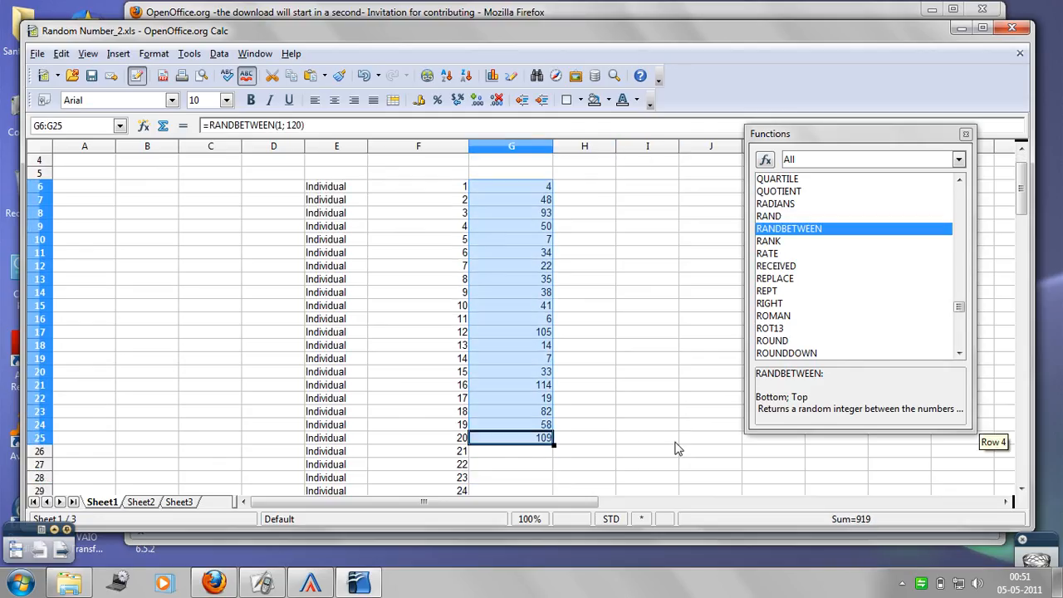
pyautogui.click(607, 318)
pyautogui.scroll(1, 616, 316)
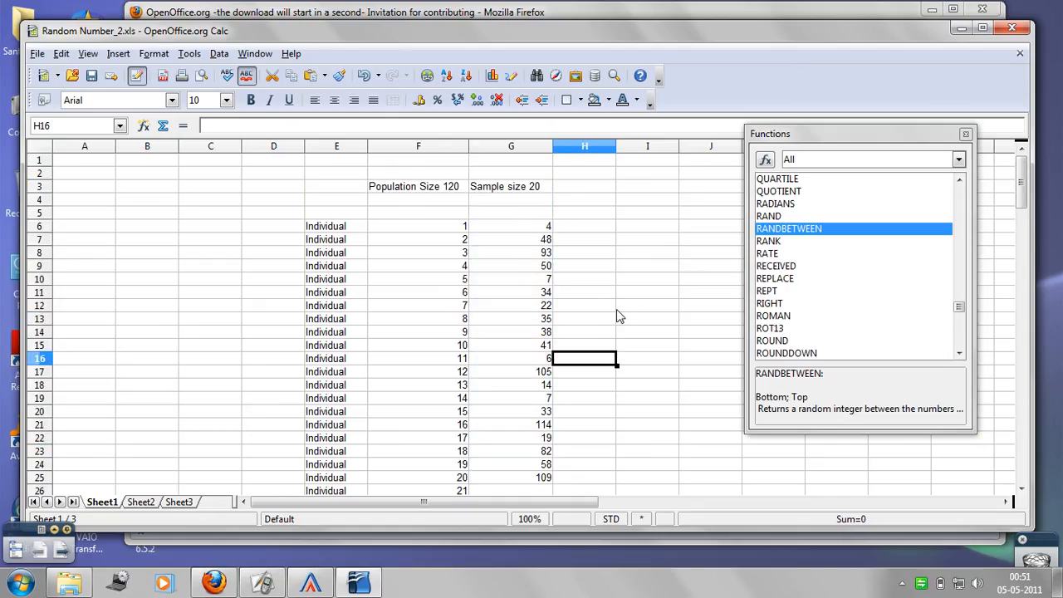
pyautogui.click(541, 230)
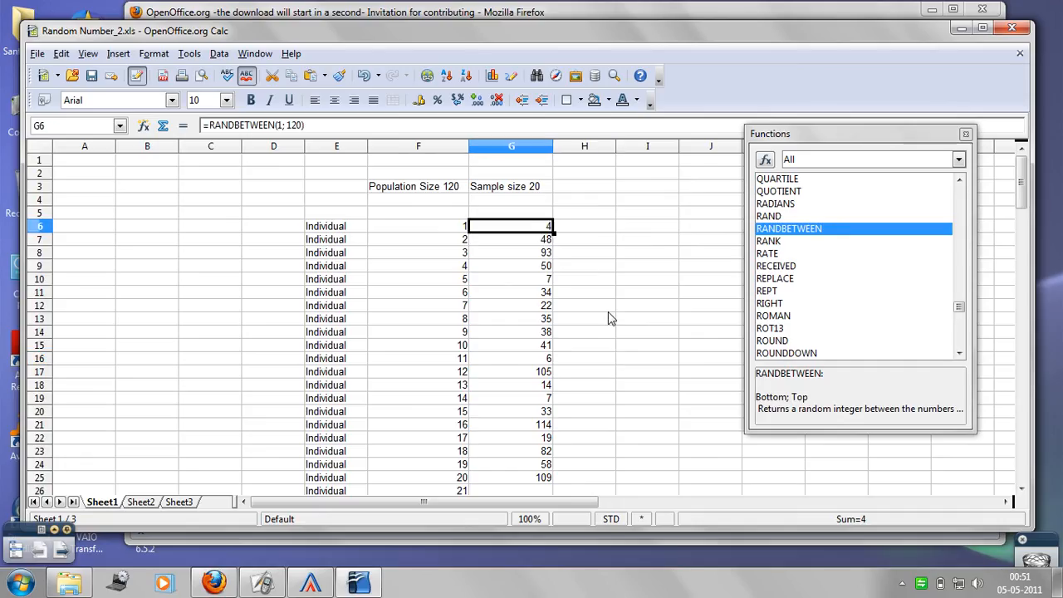
pyautogui.click(545, 243)
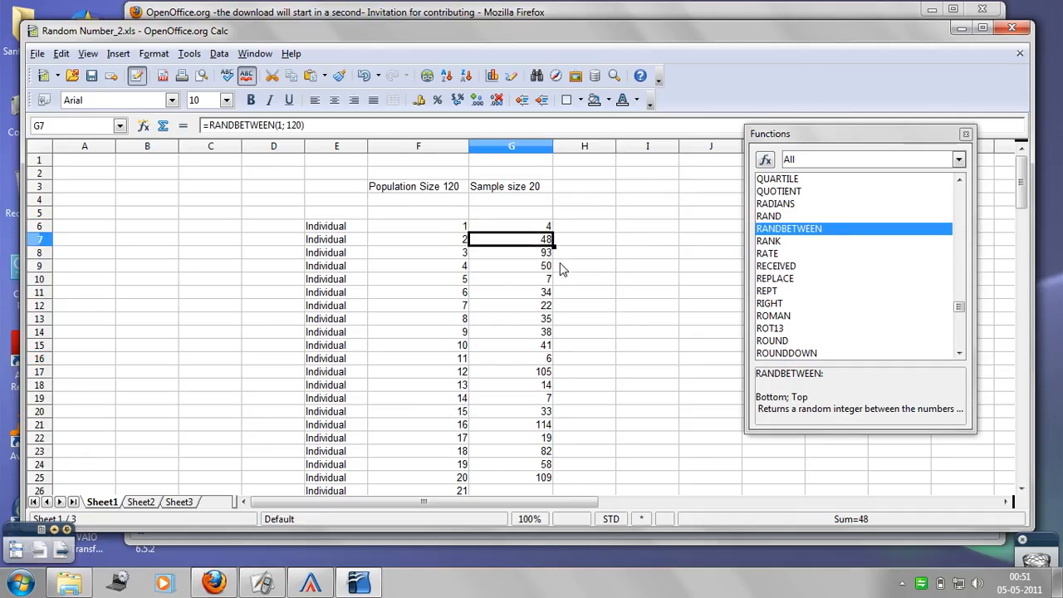
pyautogui.press('Down')
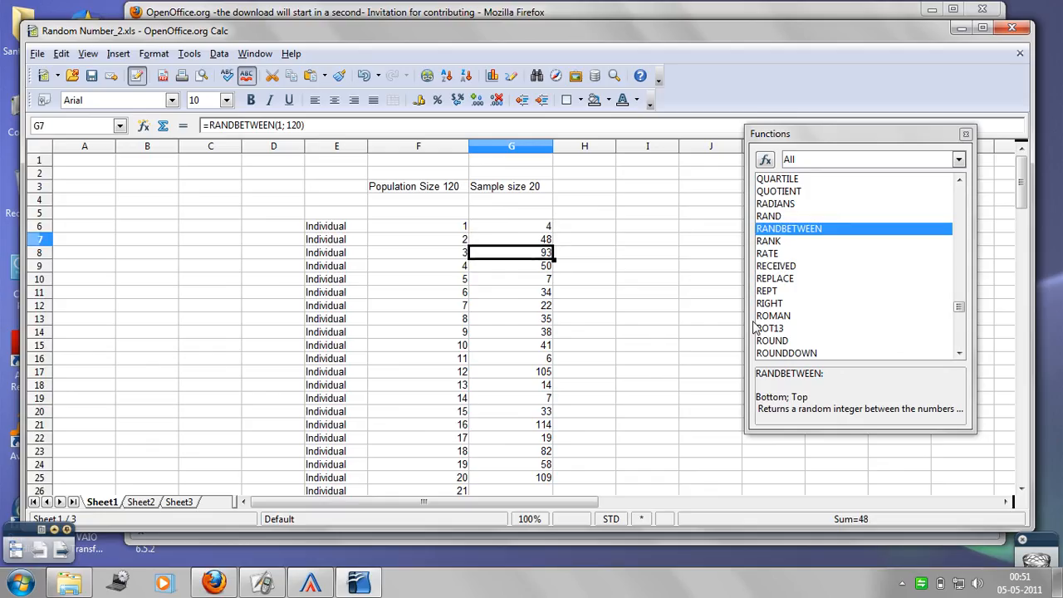
pyautogui.press('Down')
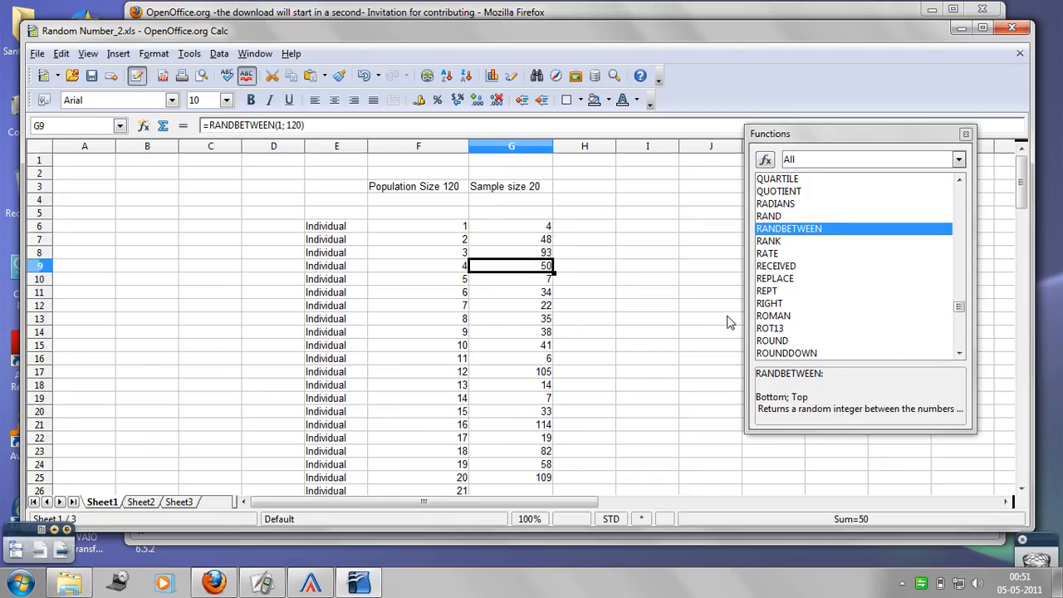
pyautogui.click(576, 282)
pyautogui.moveTo(548, 229); pyautogui.dragTo(540, 477)
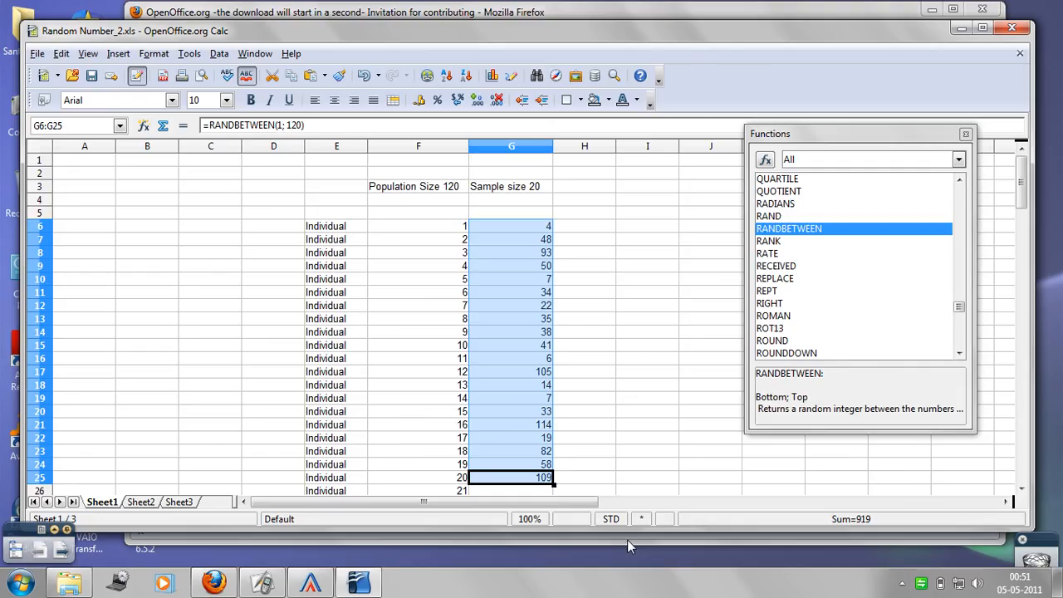
pyautogui.click(579, 239)
# Copy the "Sample size 20" heading from G3 into H3 and widen column H to fit it
pyautogui.click(521, 188)
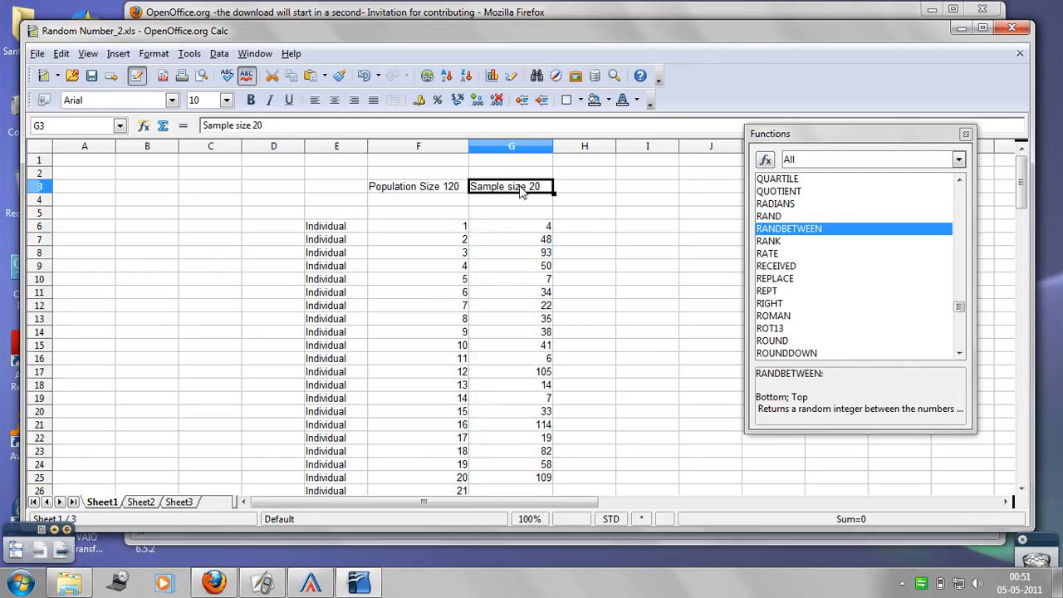
pyautogui.click(603, 189)
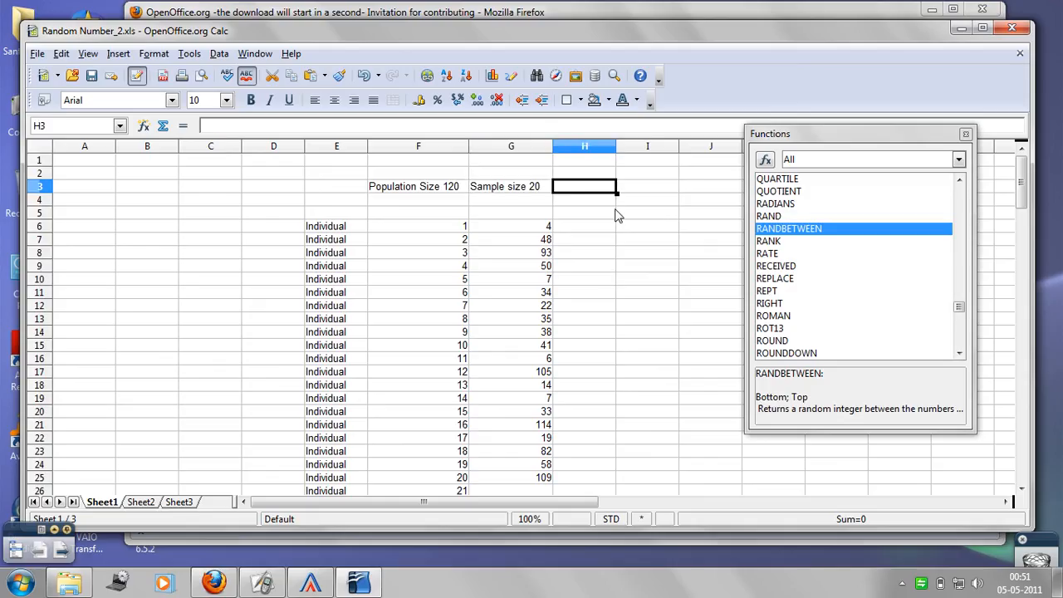
pyautogui.write('Sample size 20')
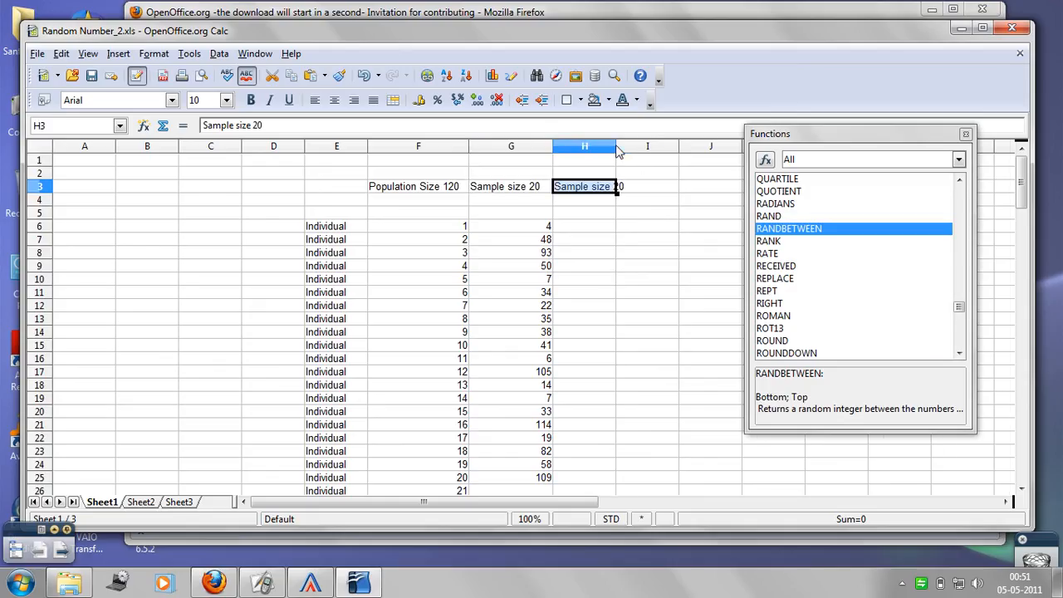
pyautogui.doubleClick(617, 150)
# Change the heading in cell H3 to "Sample size 25"
pyautogui.click(622, 190)
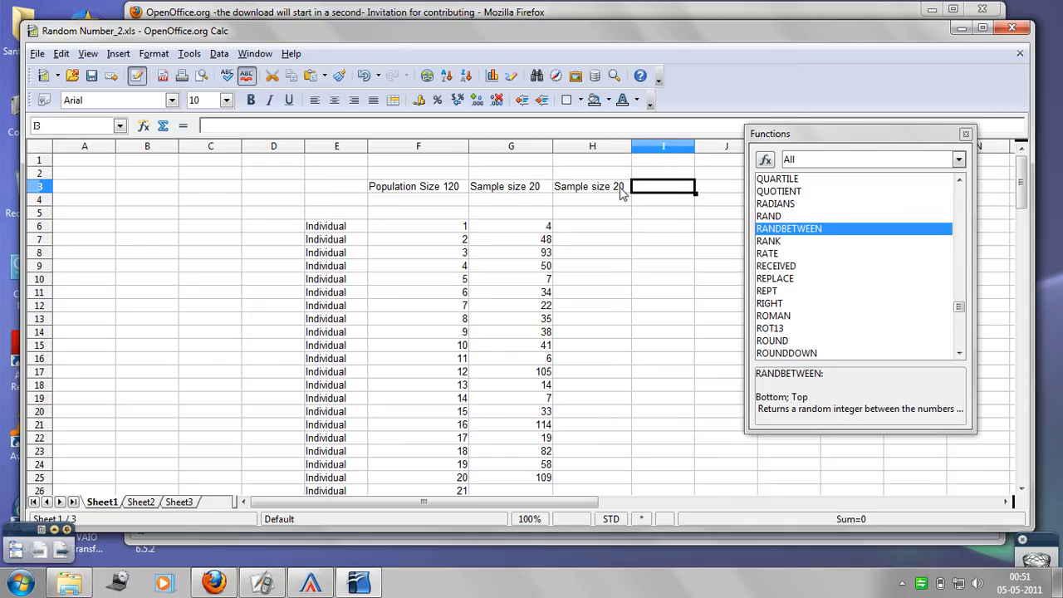
pyautogui.click(294, 125)
pyautogui.press('BackSpace')
pyautogui.write('5')
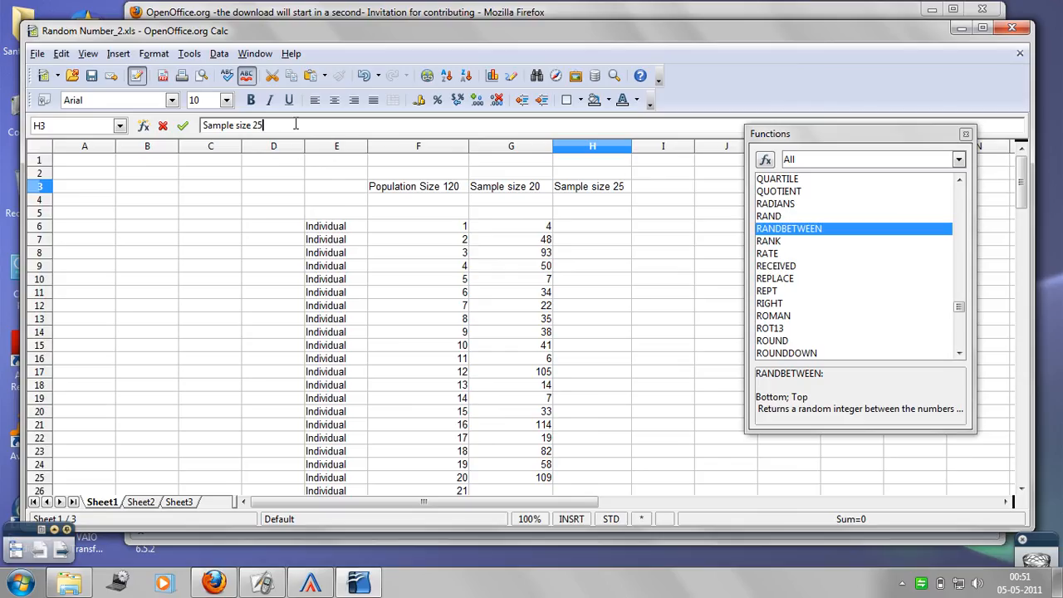
pyautogui.click(626, 269)
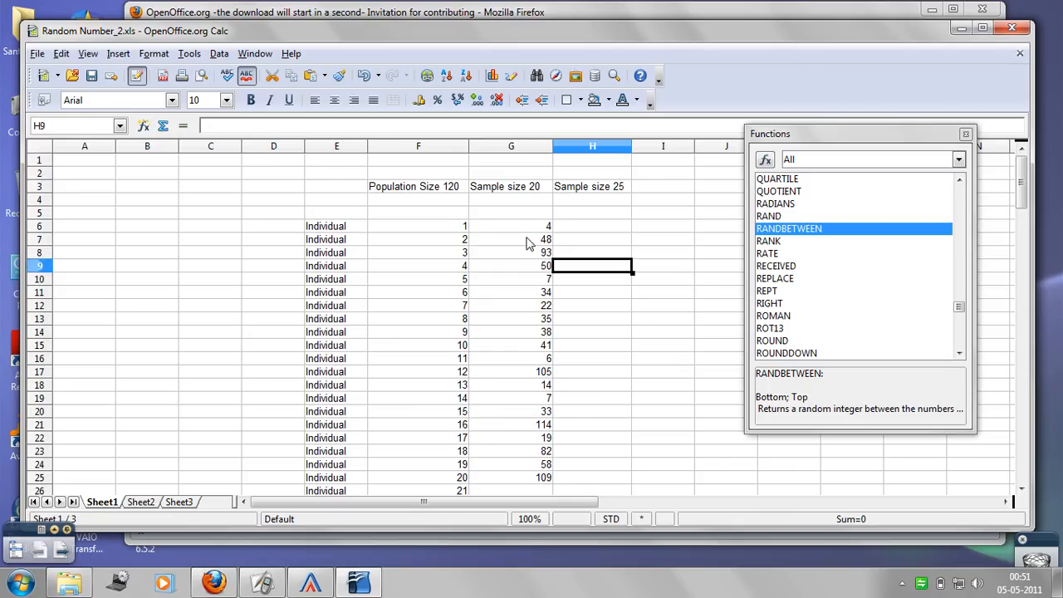
# Copy the RANDBETWEEN formula from G6 into H6 under the "Sample size 25" heading
pyautogui.click(617, 337)
pyautogui.click(538, 230)
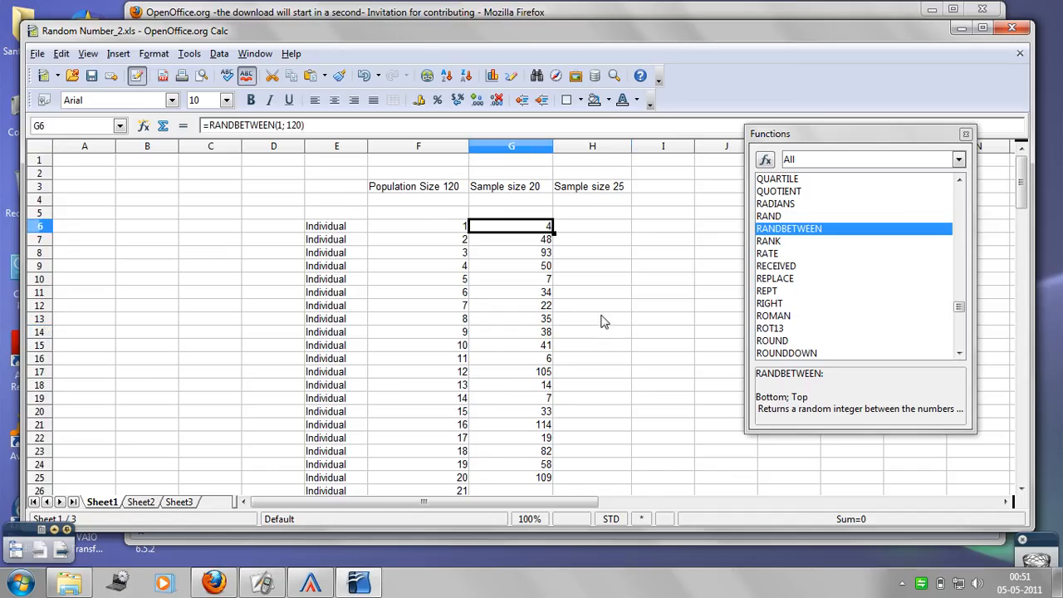
pyautogui.rightClick(529, 227)
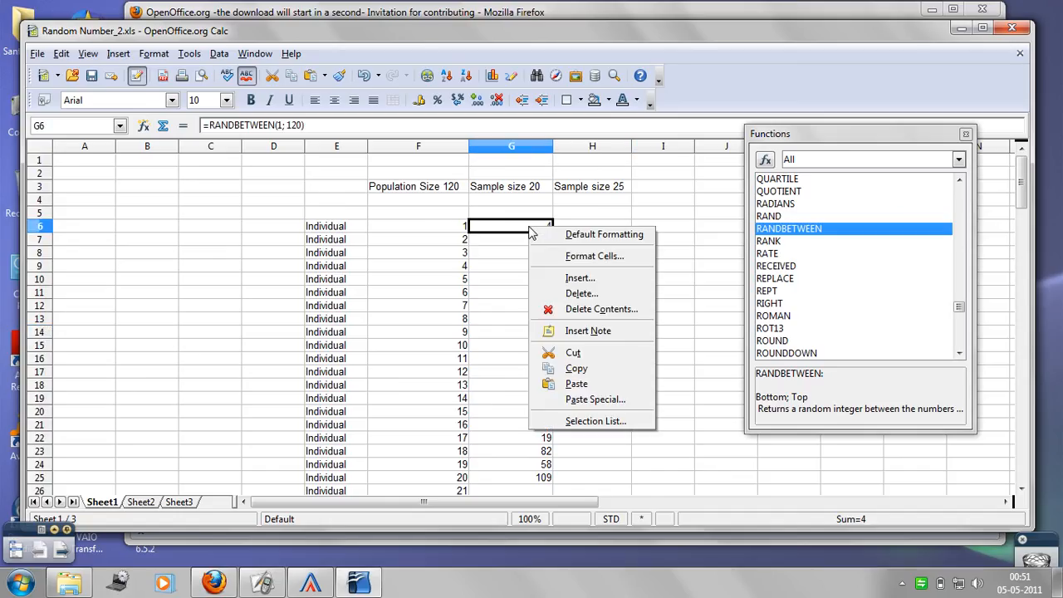
pyautogui.click(601, 369)
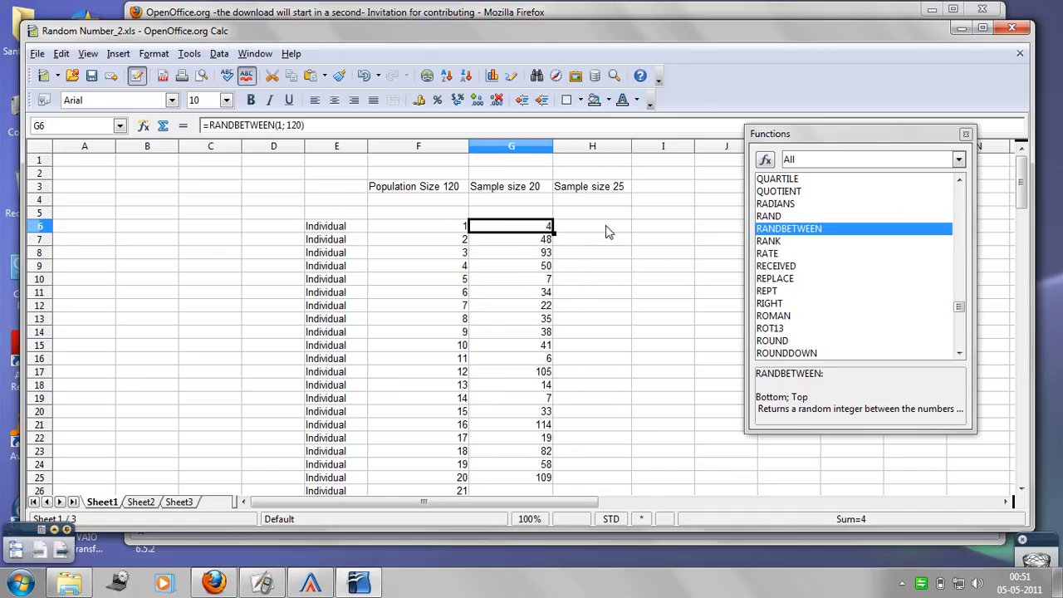
pyautogui.click(606, 231)
pyautogui.rightClick(606, 231)
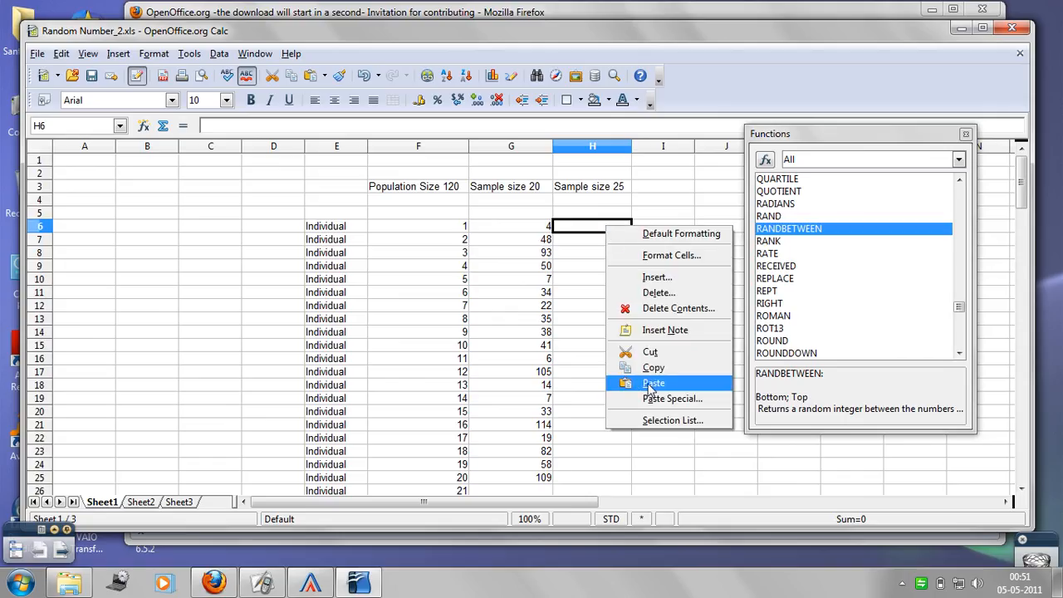
pyautogui.click(654, 383)
pyautogui.click(669, 282)
# Fill the formula from H6 down to H30 to draw 25 random numbers and review the column
pyautogui.click(592, 226)
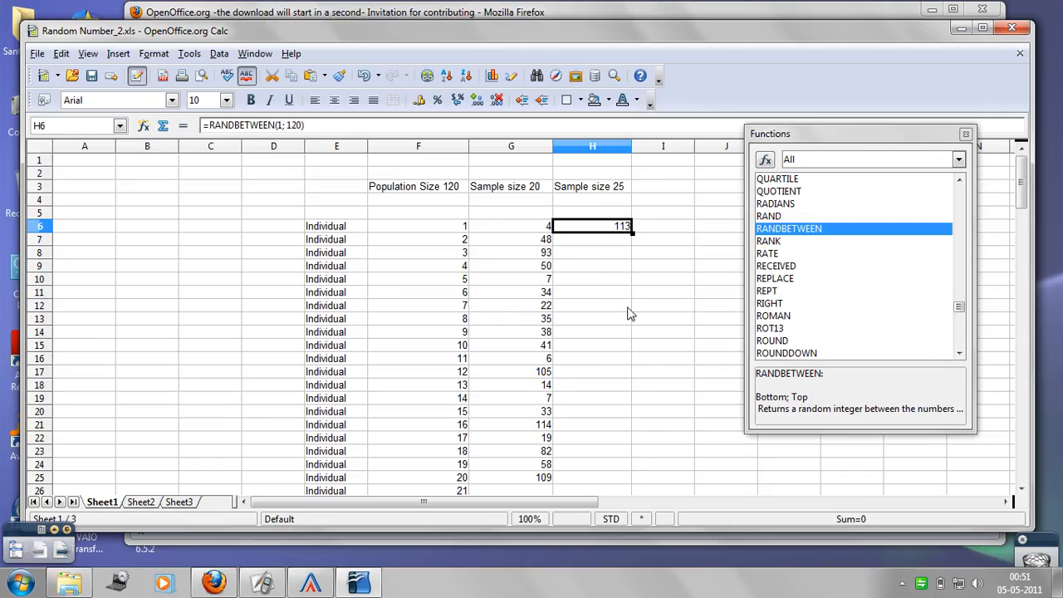
pyautogui.moveTo(632, 235); pyautogui.dragTo(600, 338)
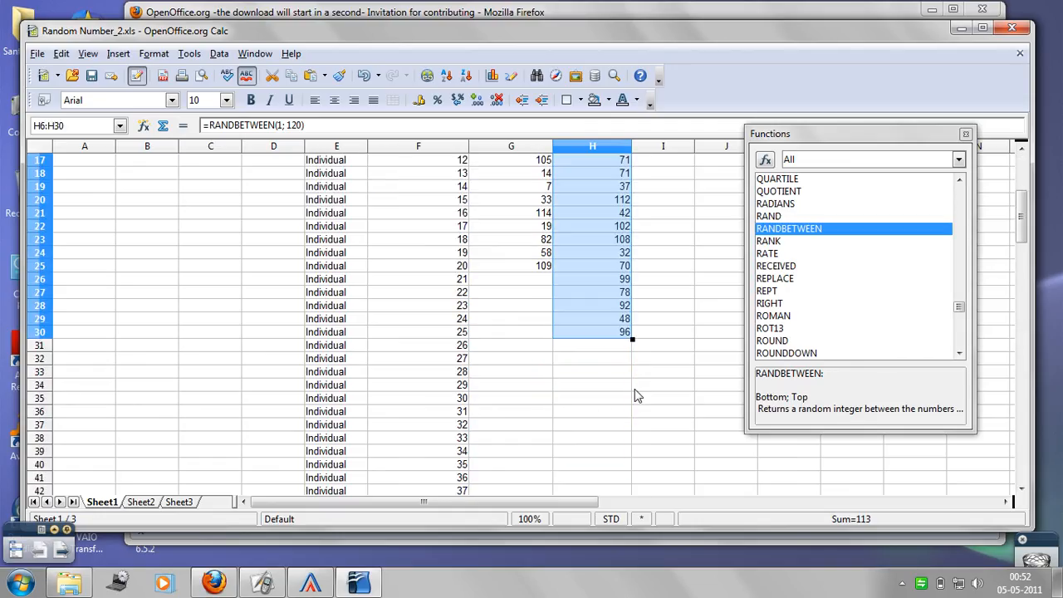
pyautogui.scroll(5, 635, 393)
pyautogui.scroll(-1, 672, 393)
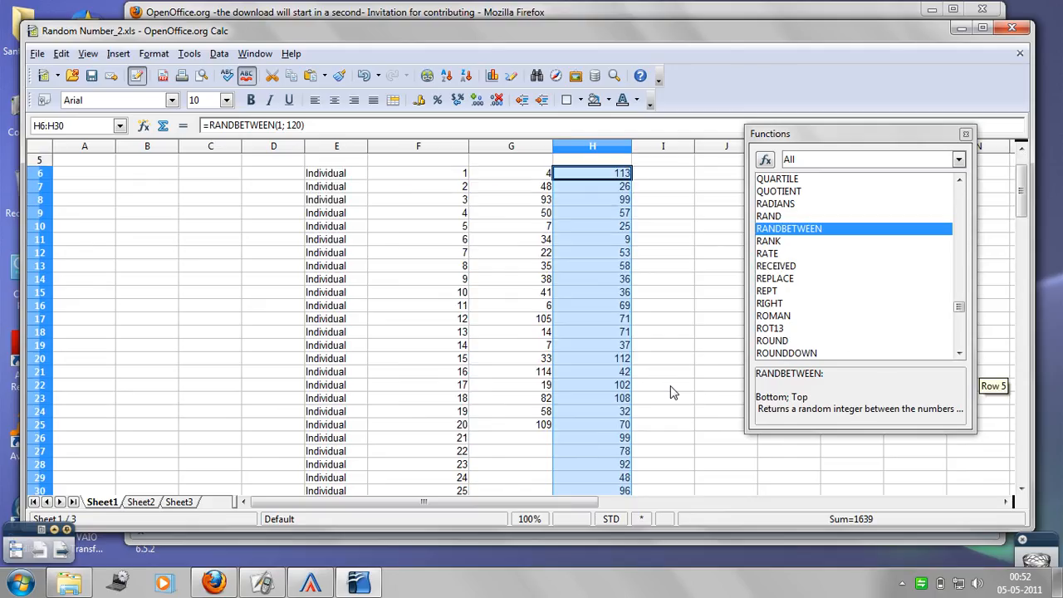
pyautogui.click(687, 267)
pyautogui.scroll(2, 688, 270)
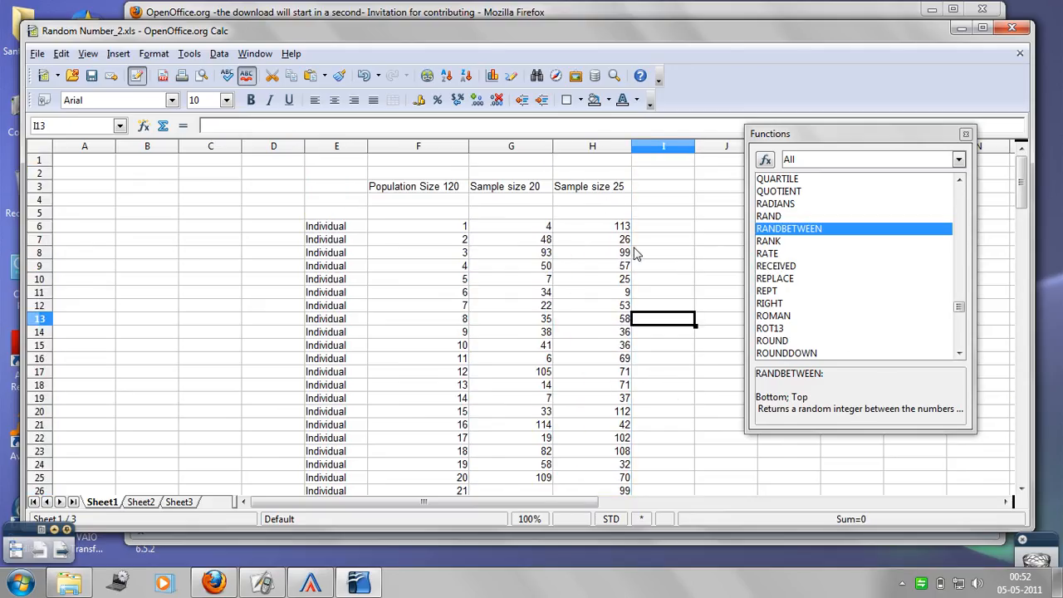
# Check the last RANDBETWEEN entries of the "Sample size 25" column, from H30 up to H27
pyautogui.scroll(-5, 637, 255)
pyautogui.click(626, 347)
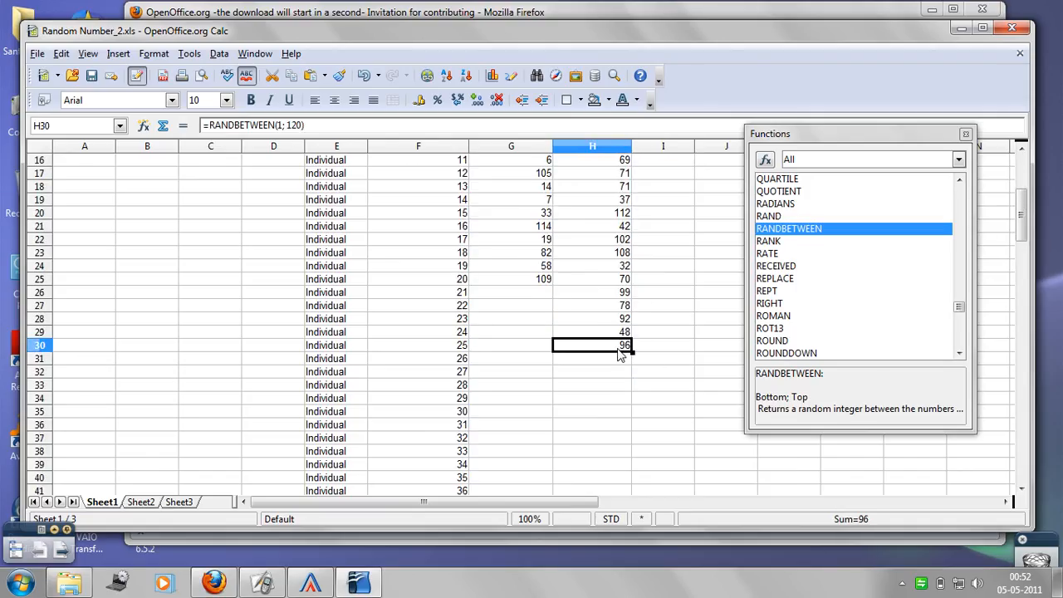
pyautogui.click(623, 332)
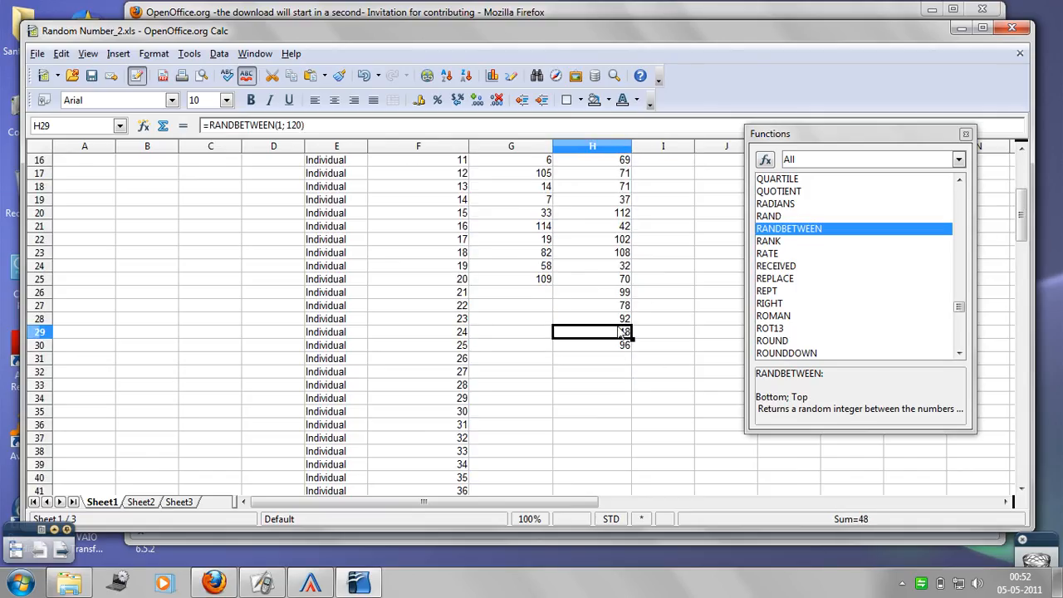
pyautogui.click(622, 320)
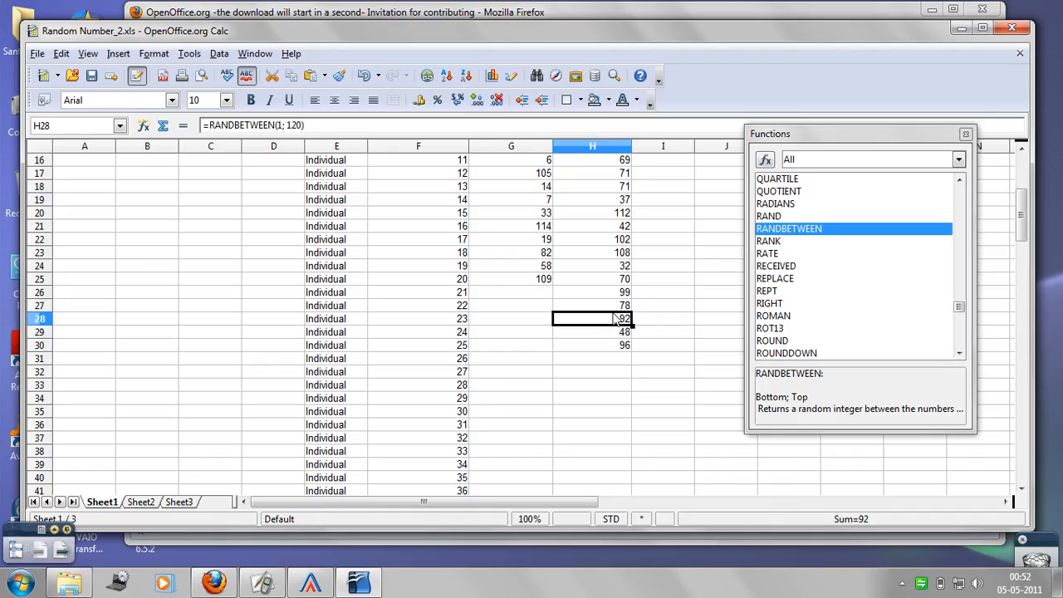
pyautogui.click(616, 308)
pyautogui.scroll(5, 671, 373)
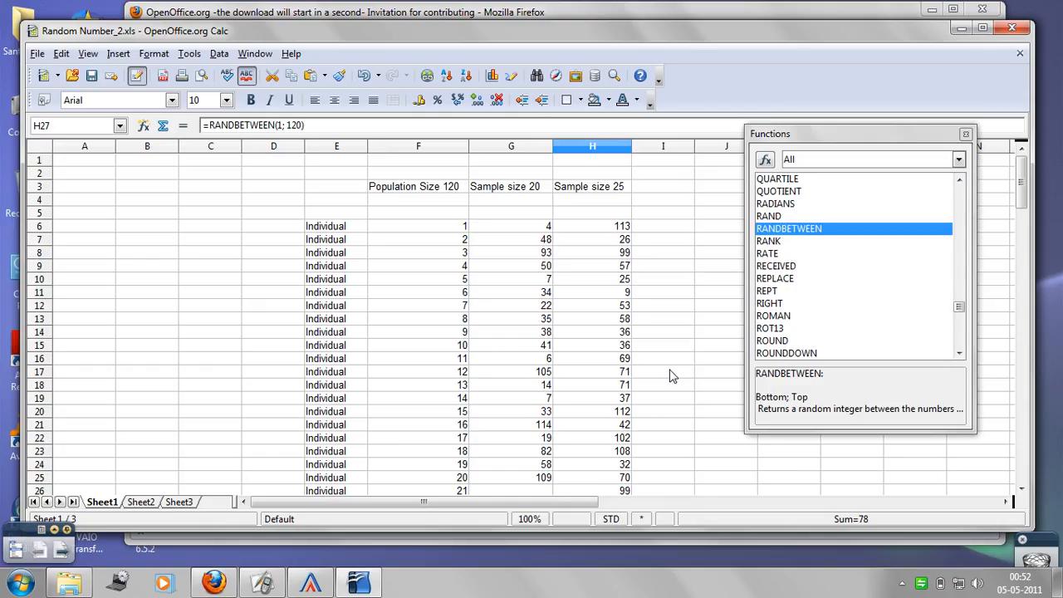
pyautogui.click(670, 362)
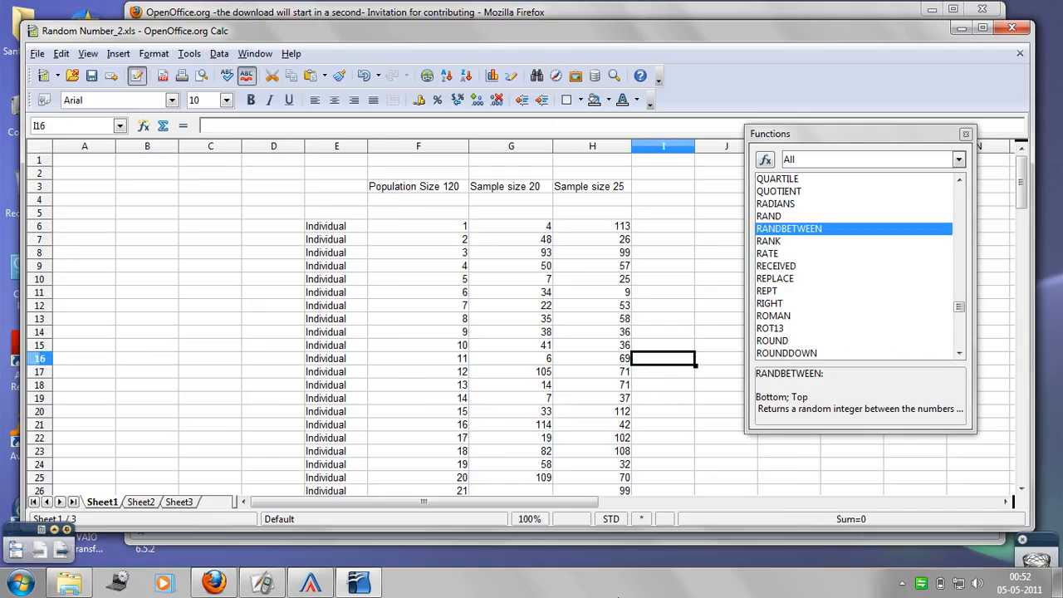
# Check the formula in G6 and review the "Population Size 120" list in column F from F6 to F125
pyautogui.click(504, 230)
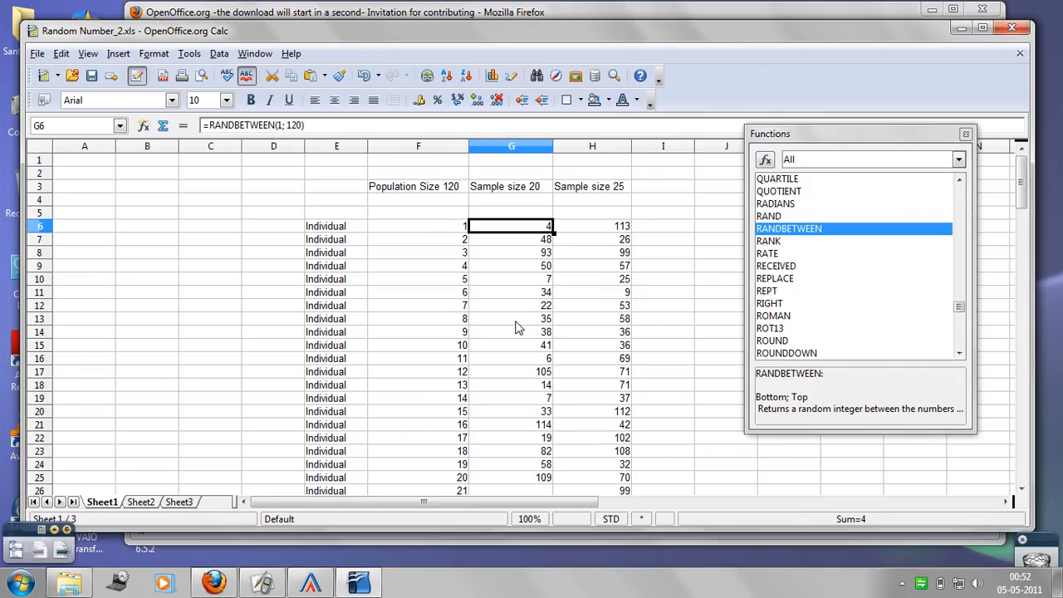
pyautogui.click(445, 229)
pyautogui.scroll(-20, 493, 311)
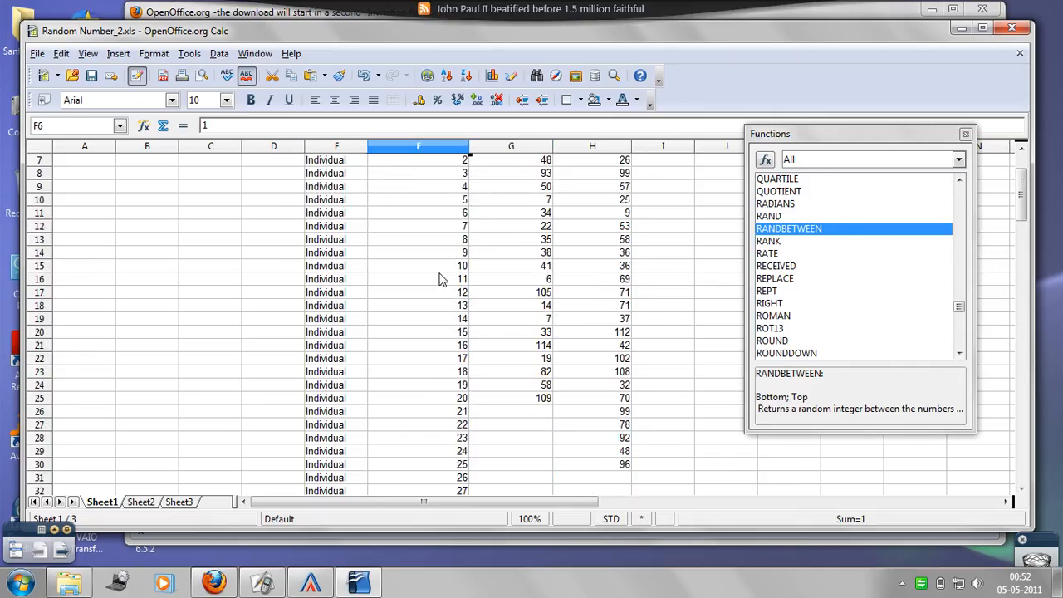
pyautogui.scroll(-11, 452, 396)
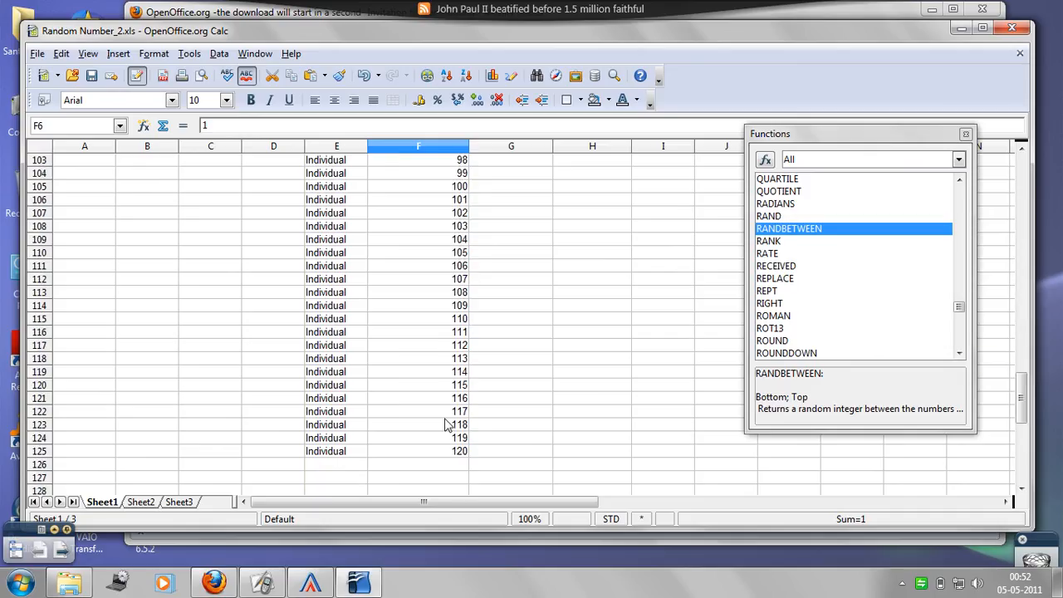
pyautogui.click(440, 453)
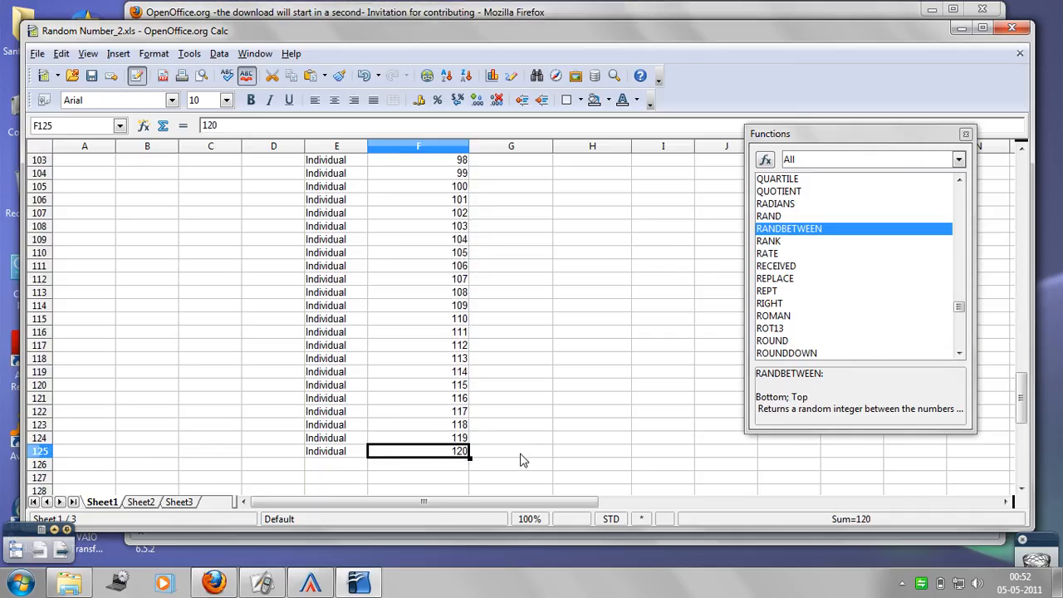
pyautogui.scroll(20, 521, 458)
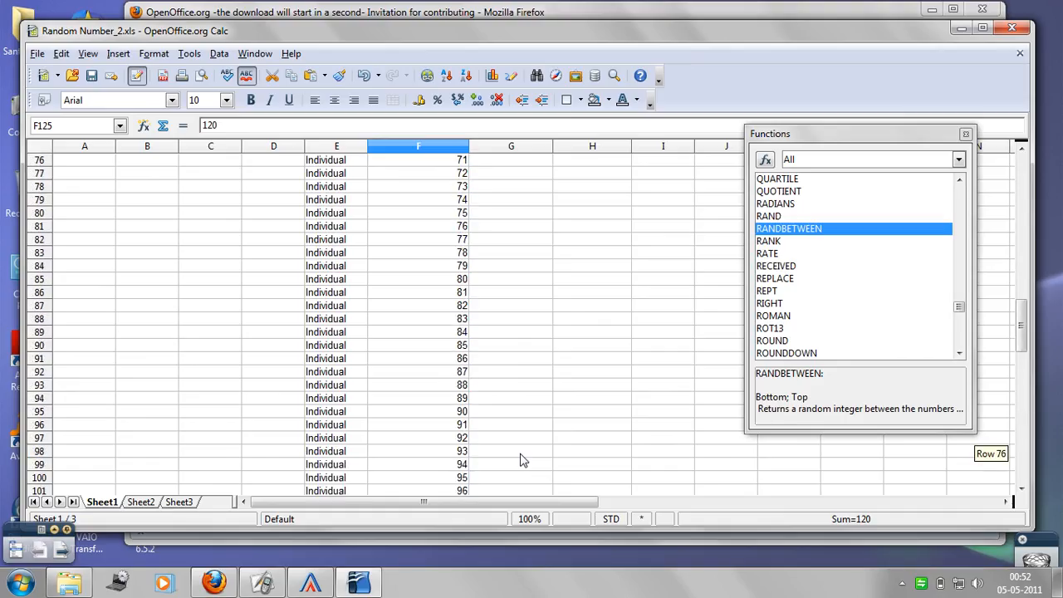
pyautogui.scroll(1, 513, 453)
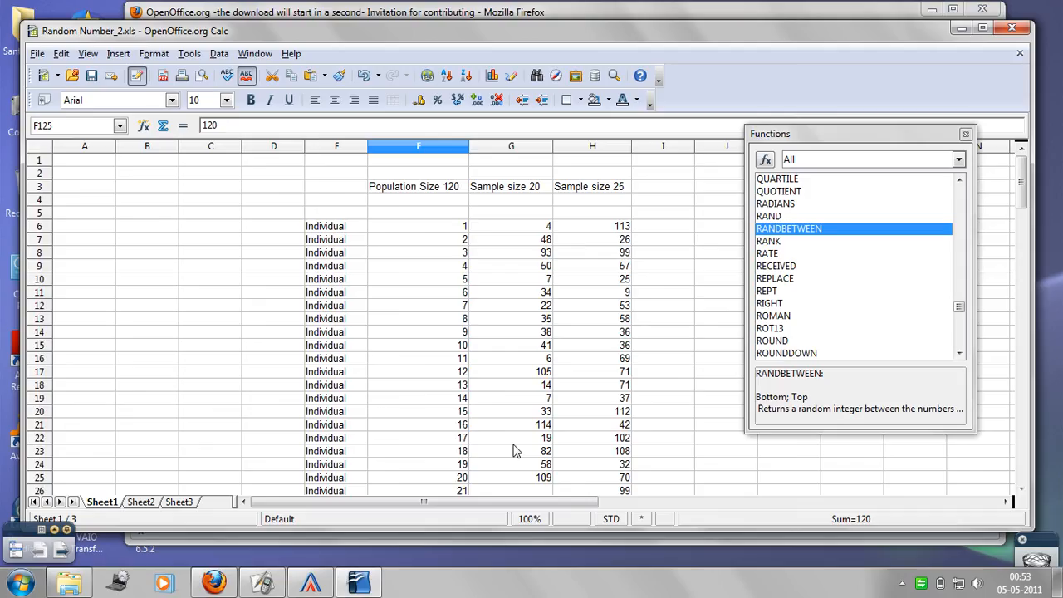
# Compare the first population entry in F6 with the sample formulas in G11 and H14
pyautogui.click(415, 229)
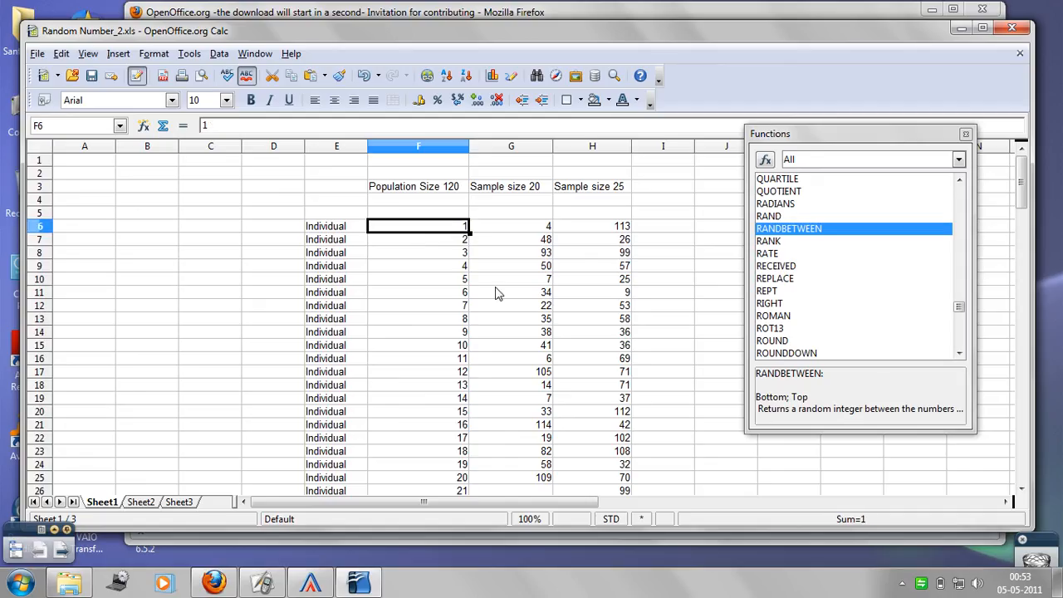
pyautogui.click(495, 293)
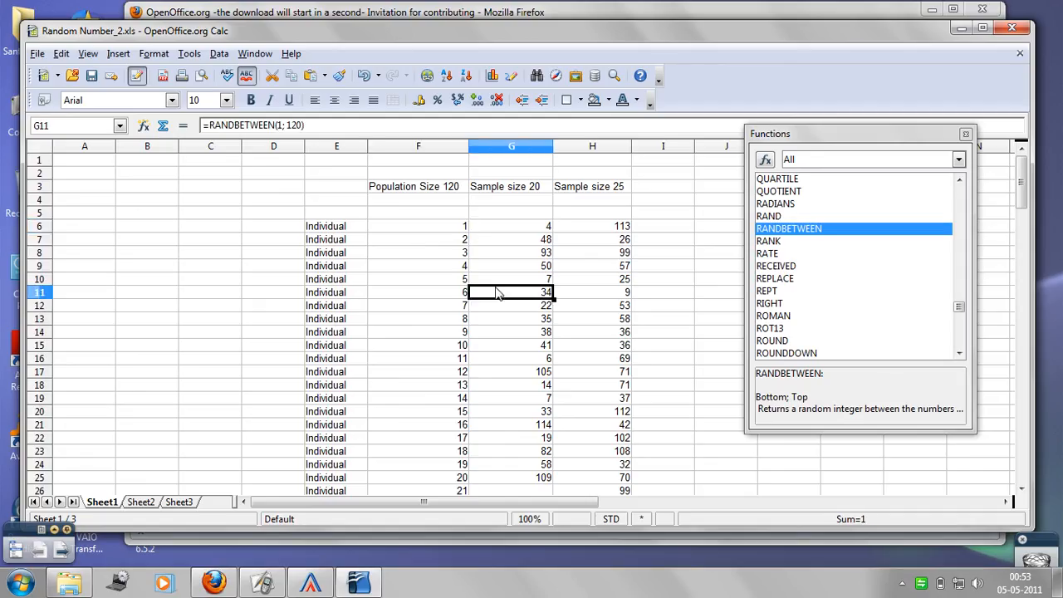
pyautogui.click(606, 334)
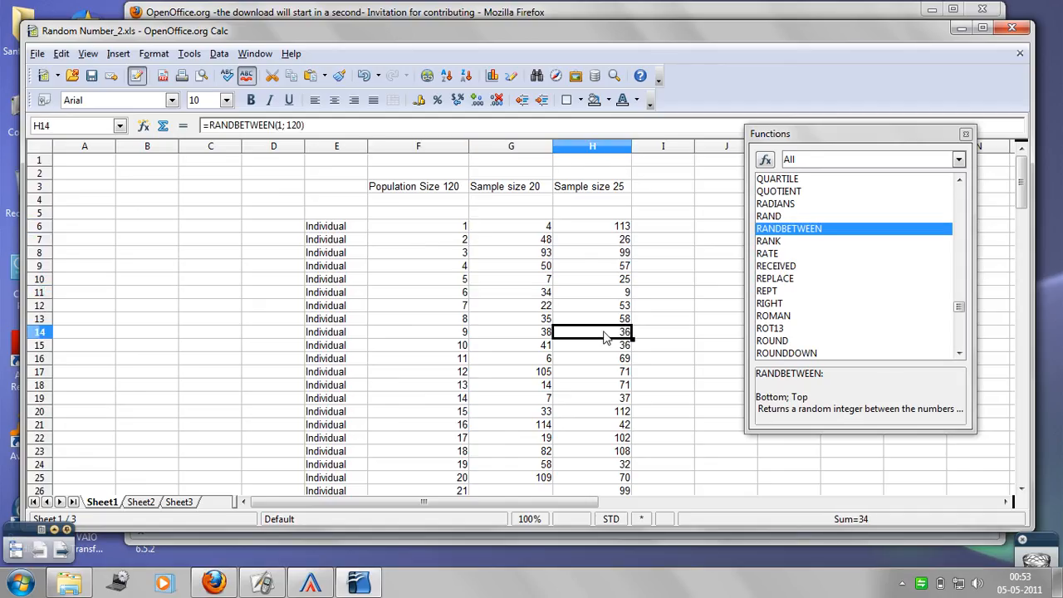
pyautogui.click(689, 337)
pyautogui.click(677, 361)
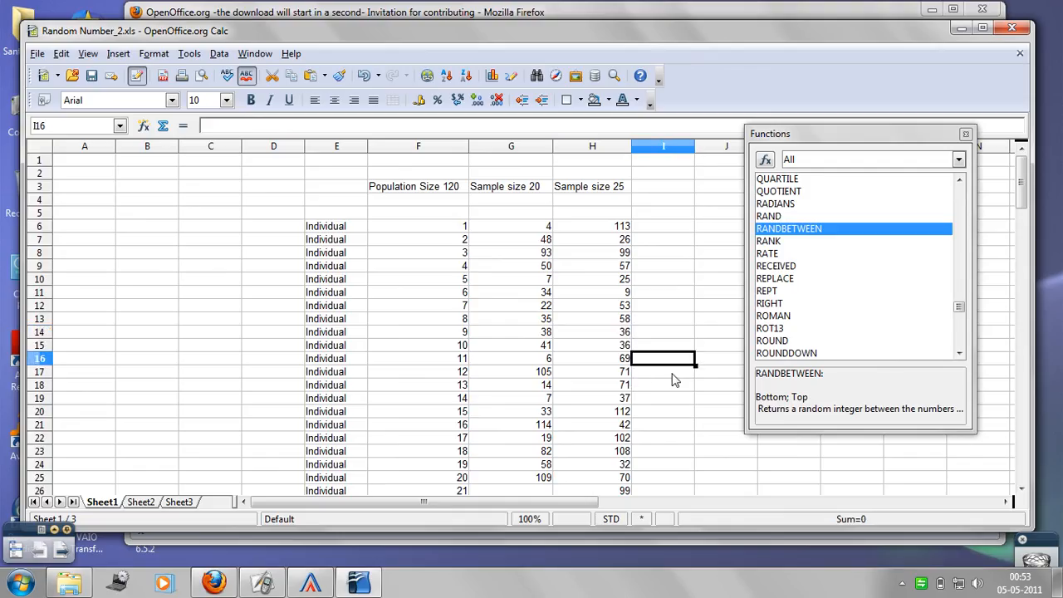